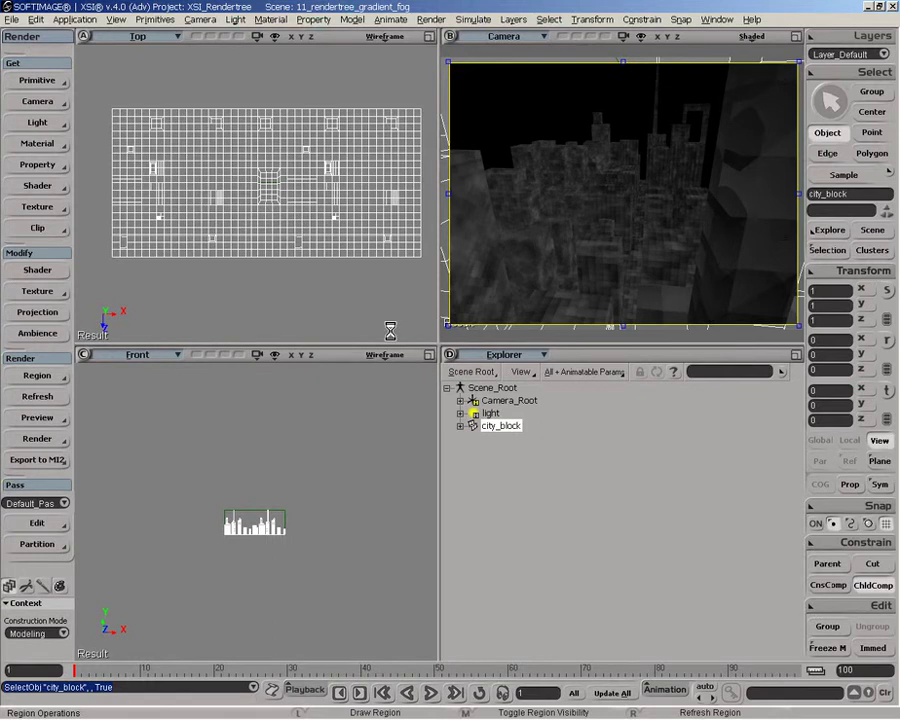
Open the city block's render tree and shift its shader nodes slightly upward to tidy the layout
key(7)
drag(262, 472, 253, 447)
drag(386, 490, 377, 474)
drag(545, 505, 535, 482)
drag(720, 551, 722, 515)
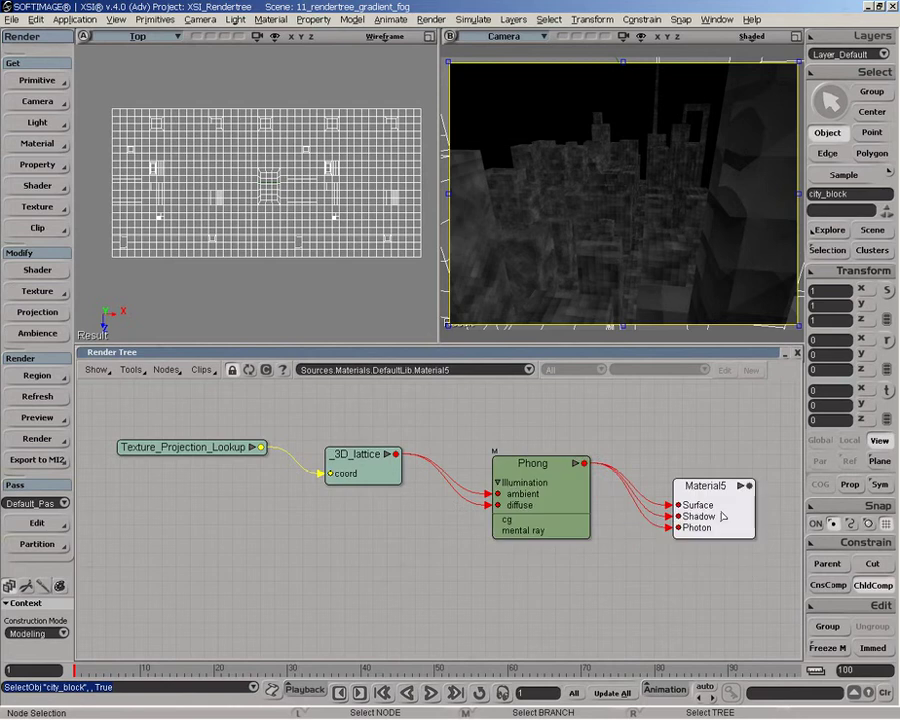
Add a Gradient texture node and place it below the Texture_Projection_Lookup node
click(166, 371)
mouse_move(270, 350)
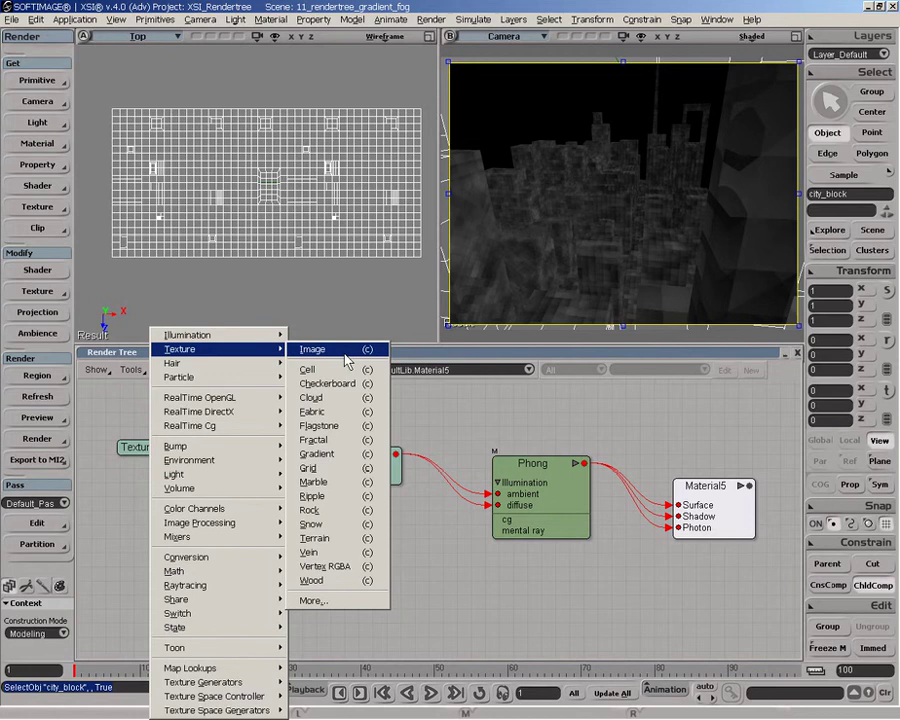
click(340, 454)
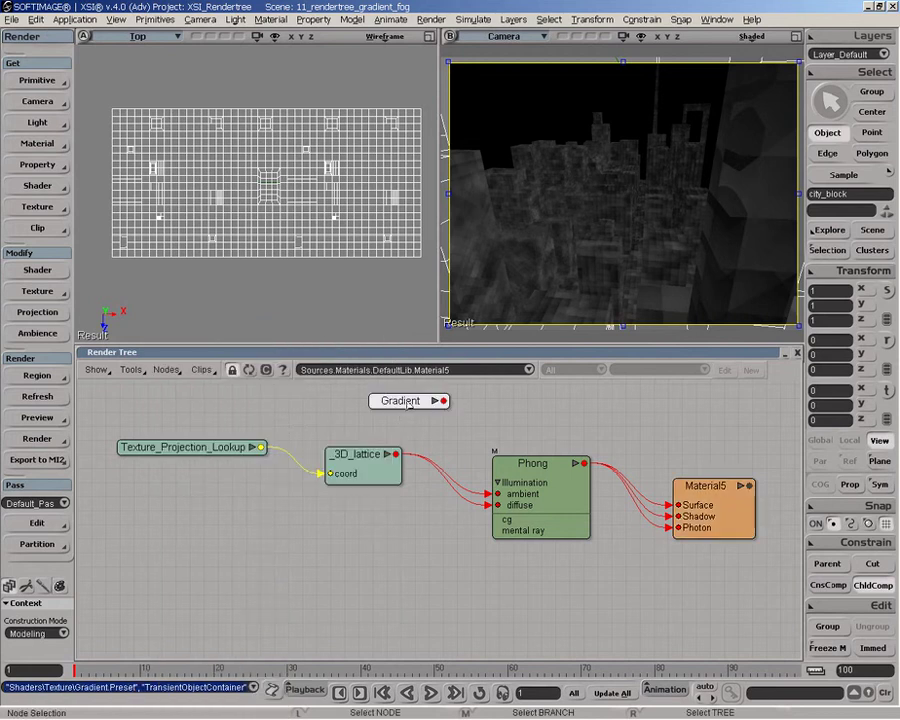
drag(297, 524, 212, 516)
Change the Top viewport to the User view and orbit it to see the city block from an angle
click(132, 36)
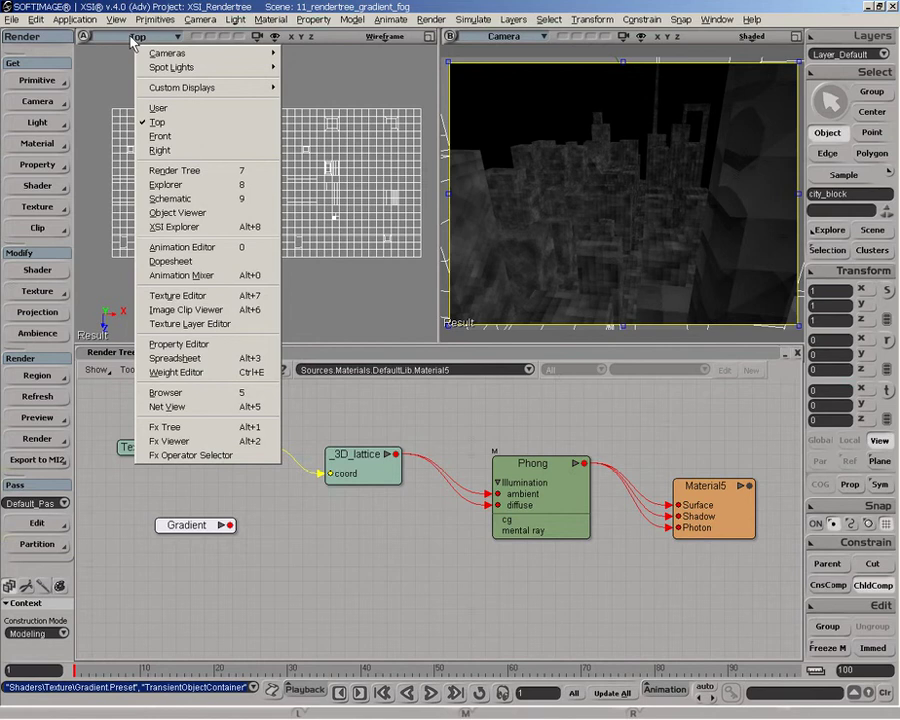
click(135, 105)
key(o)
drag(288, 178, 201, 232)
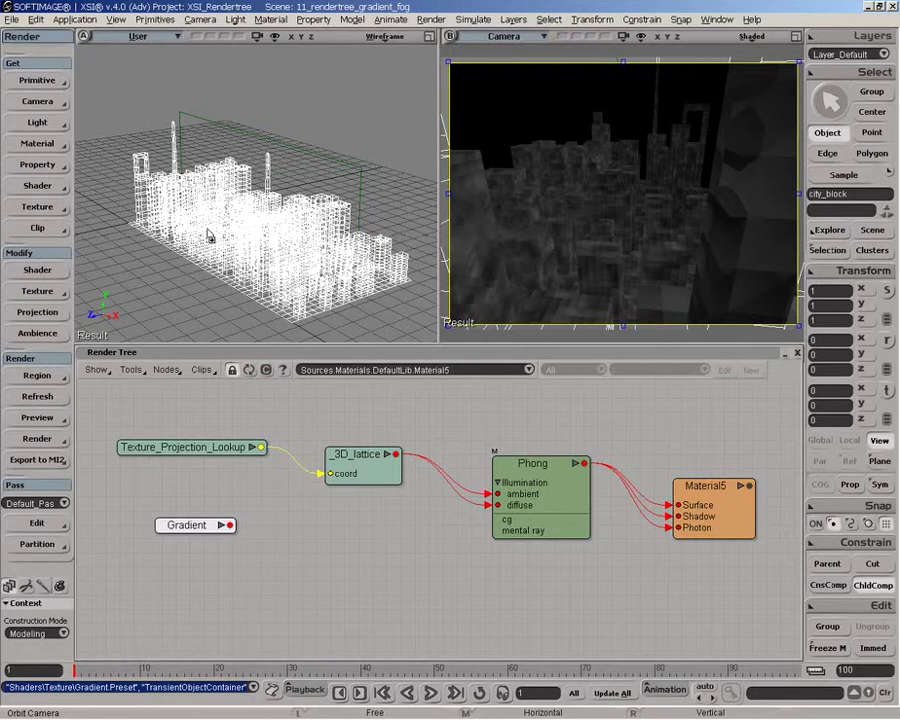
key(Escape)
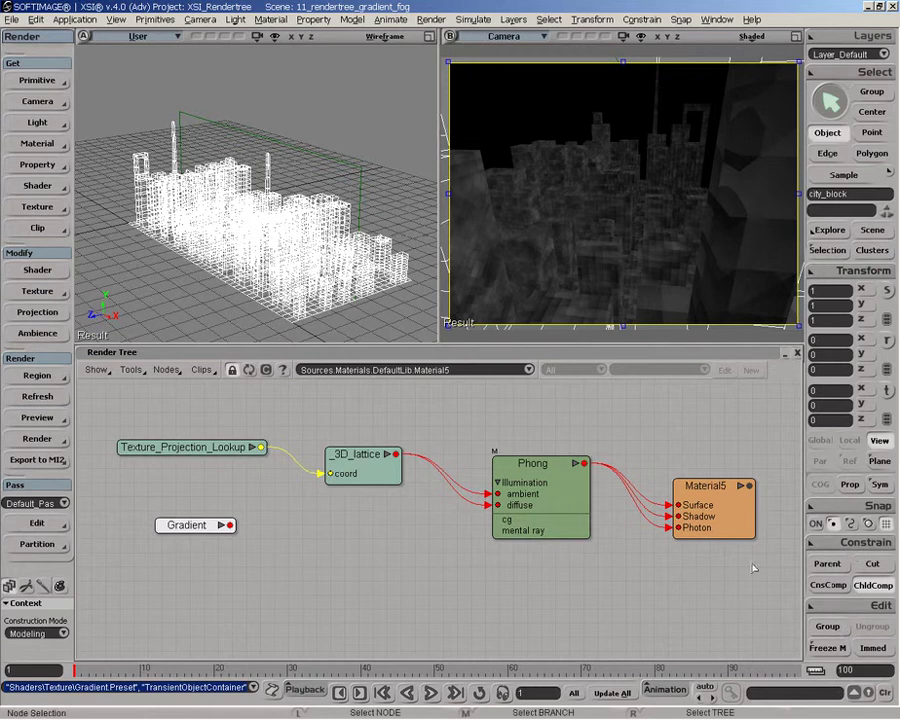
Look at the available object properties and select the city block's texture support in the User view
click(37, 165)
mouse_move(127, 170)
click(297, 74)
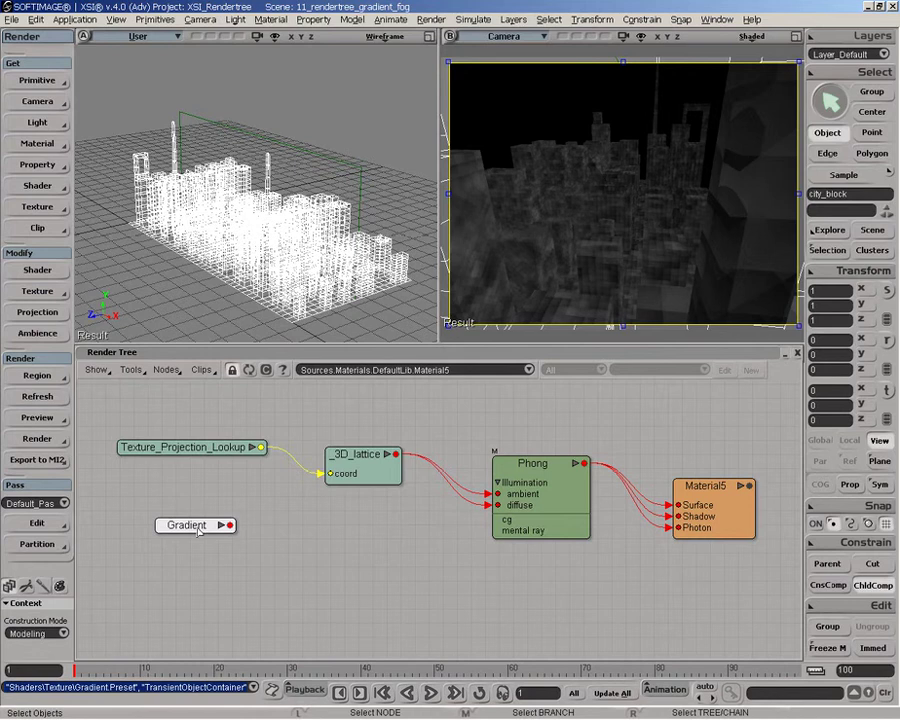
click(543, 492)
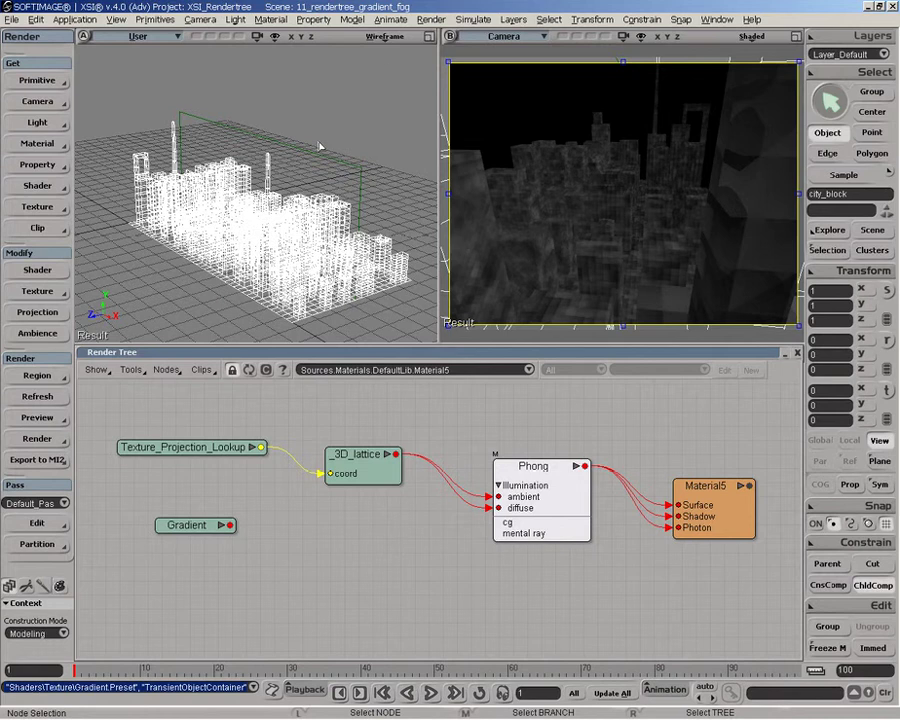
click(217, 130)
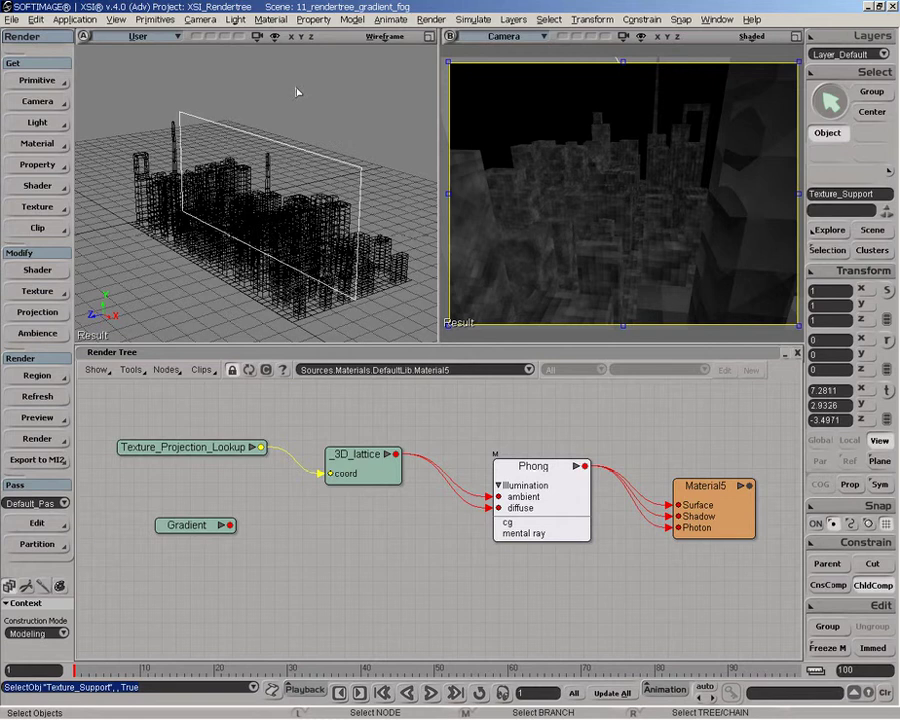
click(299, 437)
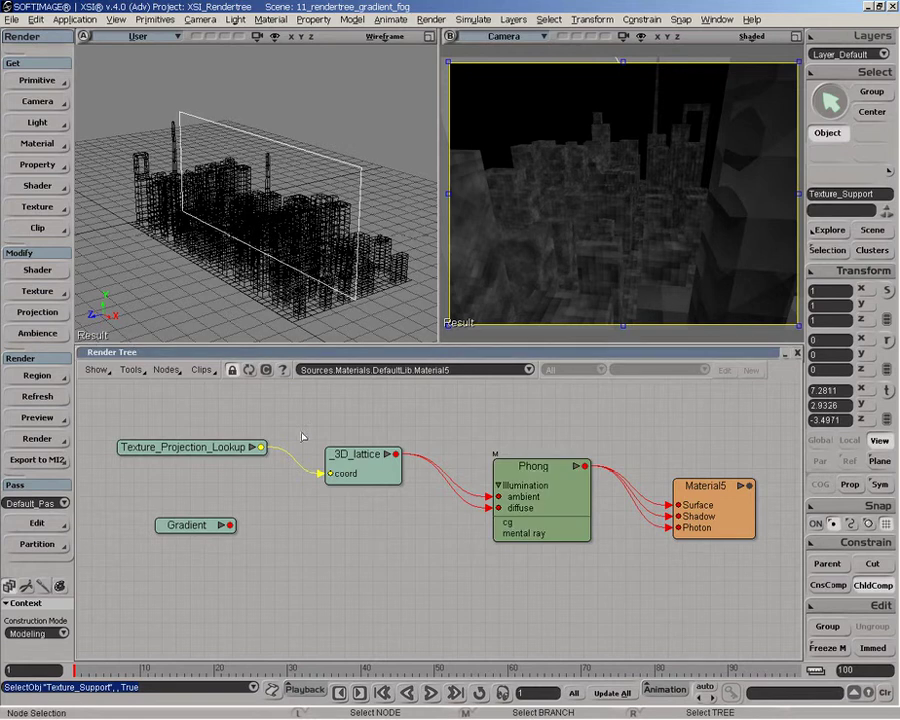
Connect the Gradient node's output to the Phong node's incandescence input
drag(222, 527, 540, 510)
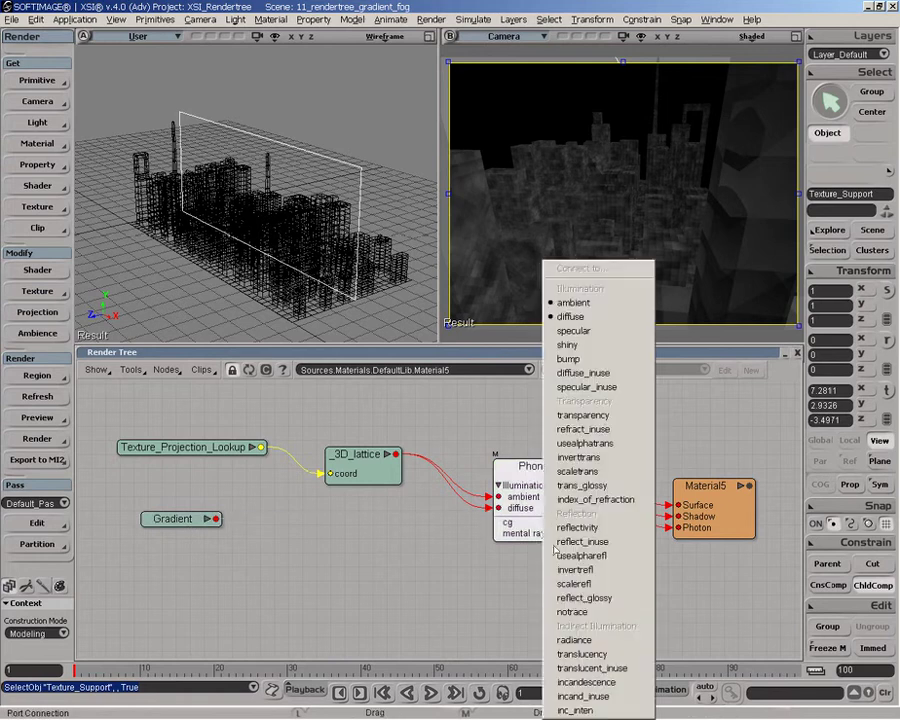
click(604, 685)
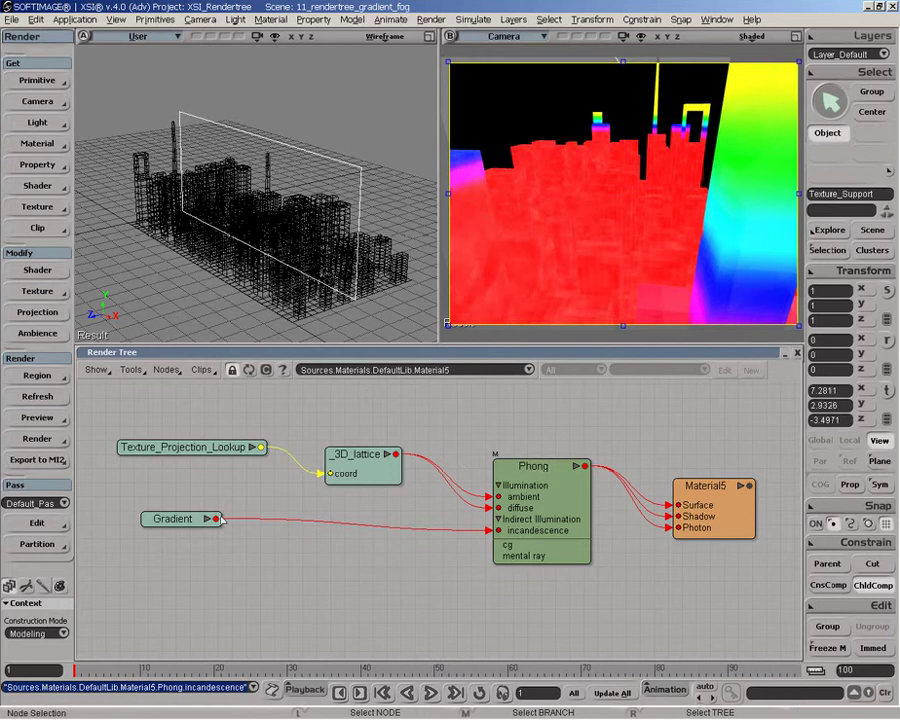
Open the Gradient node's properties and apply the Black/White preset
click(182, 518)
double_click(184, 515)
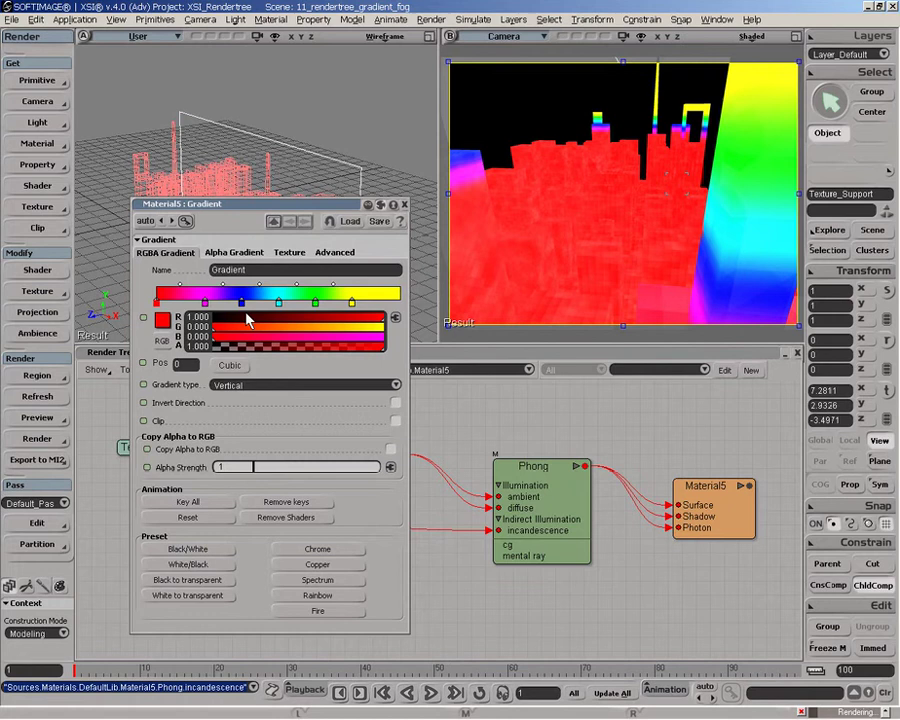
click(195, 553)
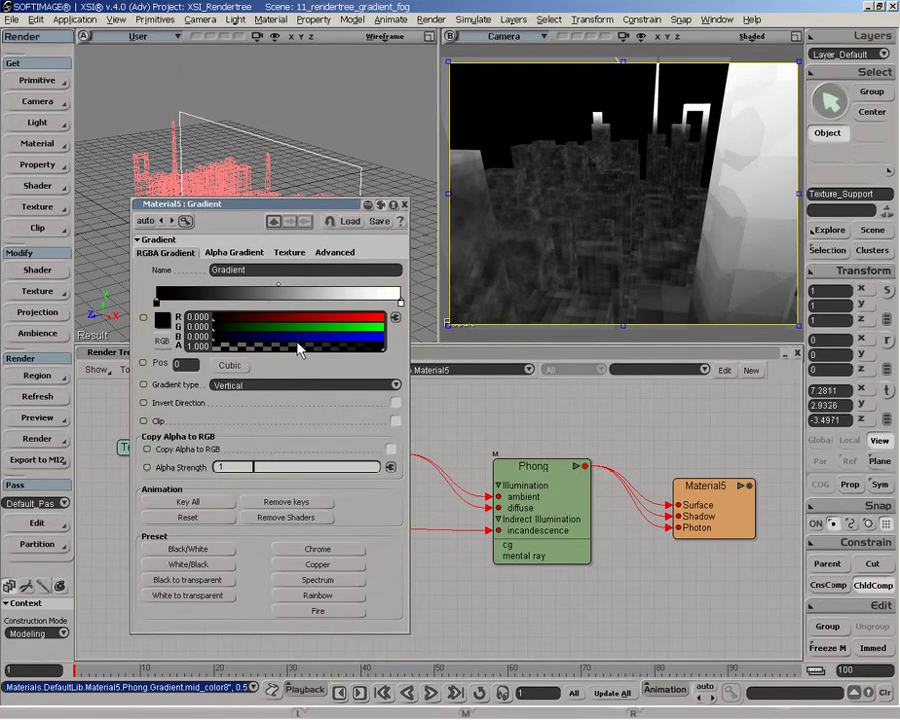
Recolor the gradient to run from white at the start to black at the end, with its midpoint at about 0.14
drag(320, 341, 387, 342)
click(400, 302)
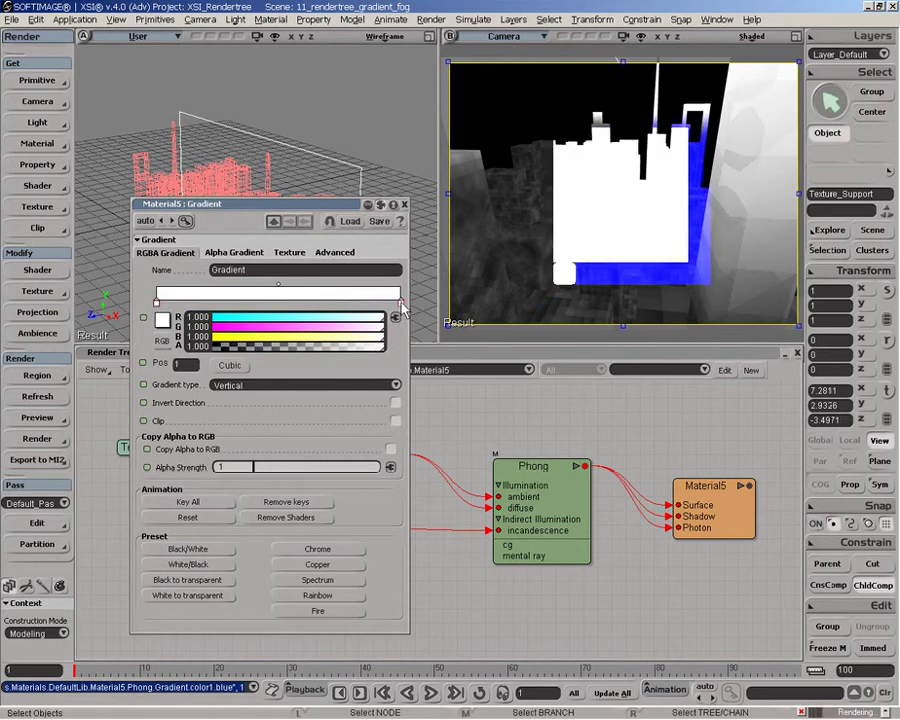
click(249, 290)
drag(249, 290, 193, 292)
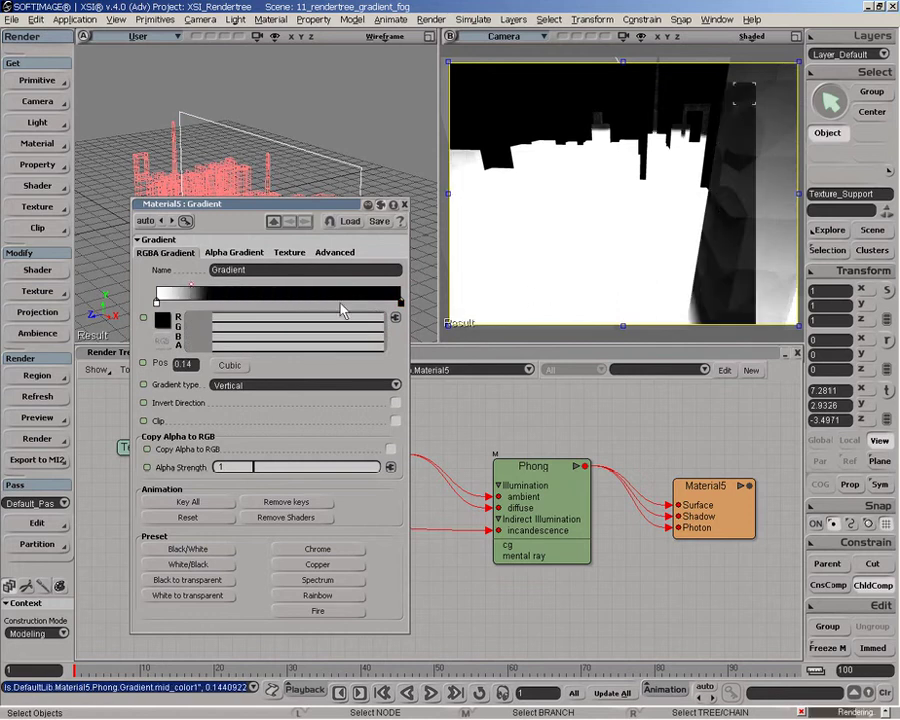
Assign Texture_Projection1 (Planar XY) as the gradient's texture space
click(289, 252)
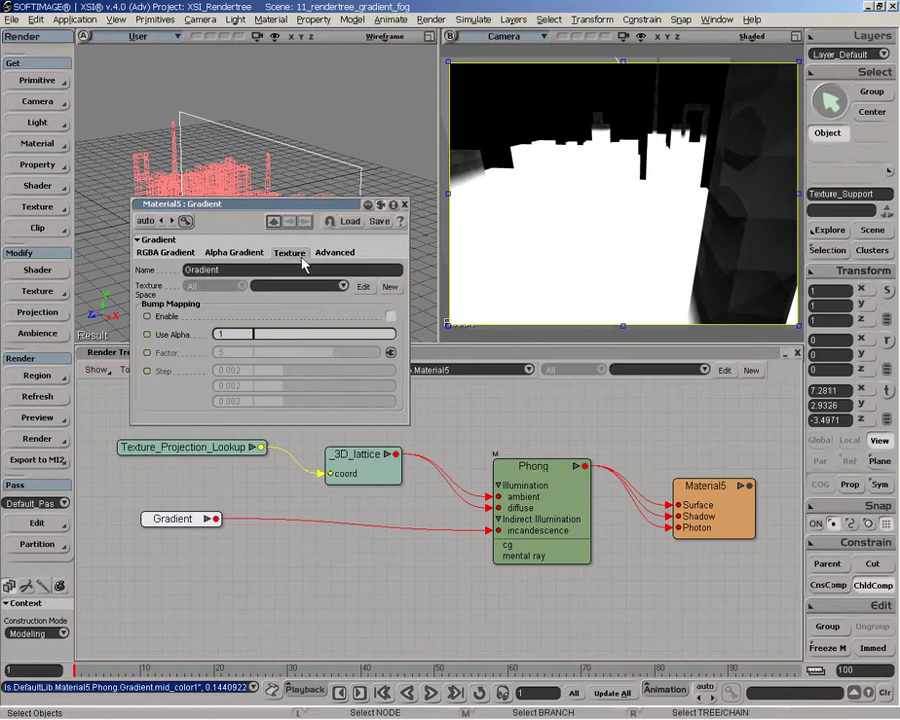
click(344, 288)
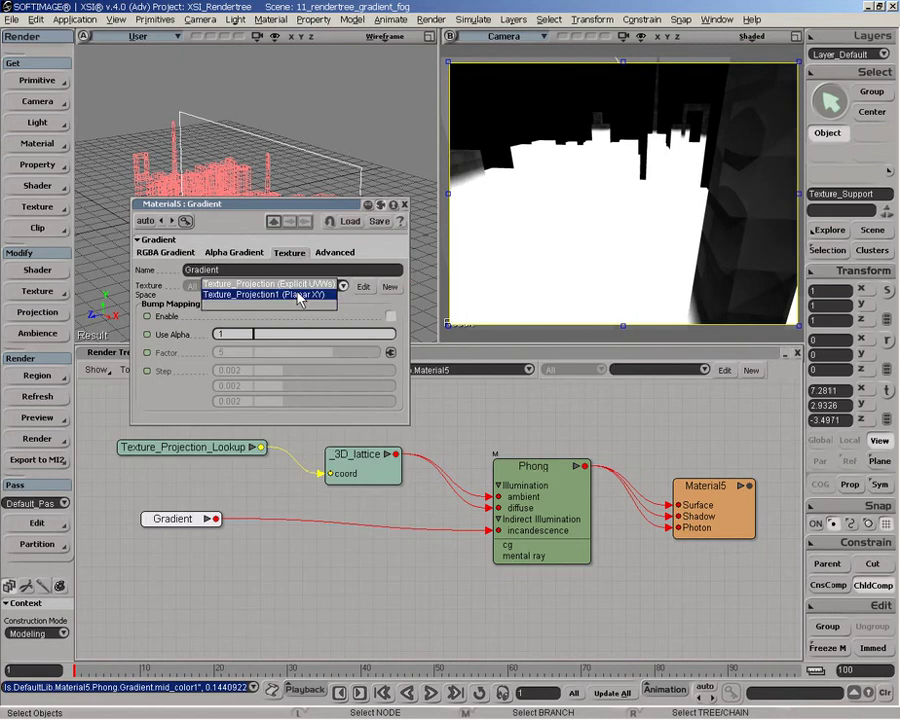
click(298, 295)
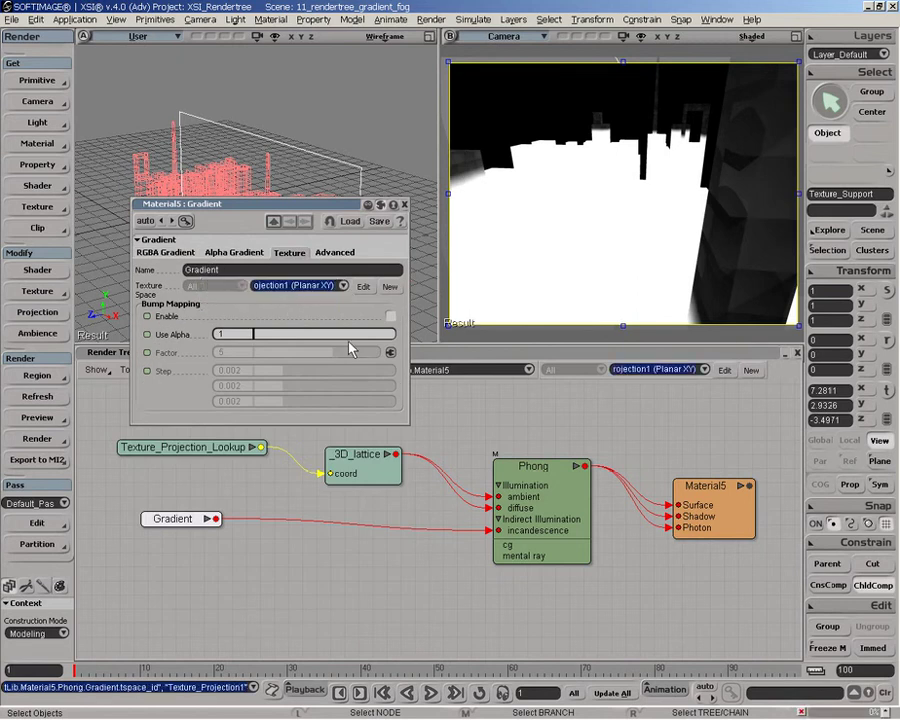
Darken the gradient's starting color to a gray with R, G and B at 0.362
click(165, 252)
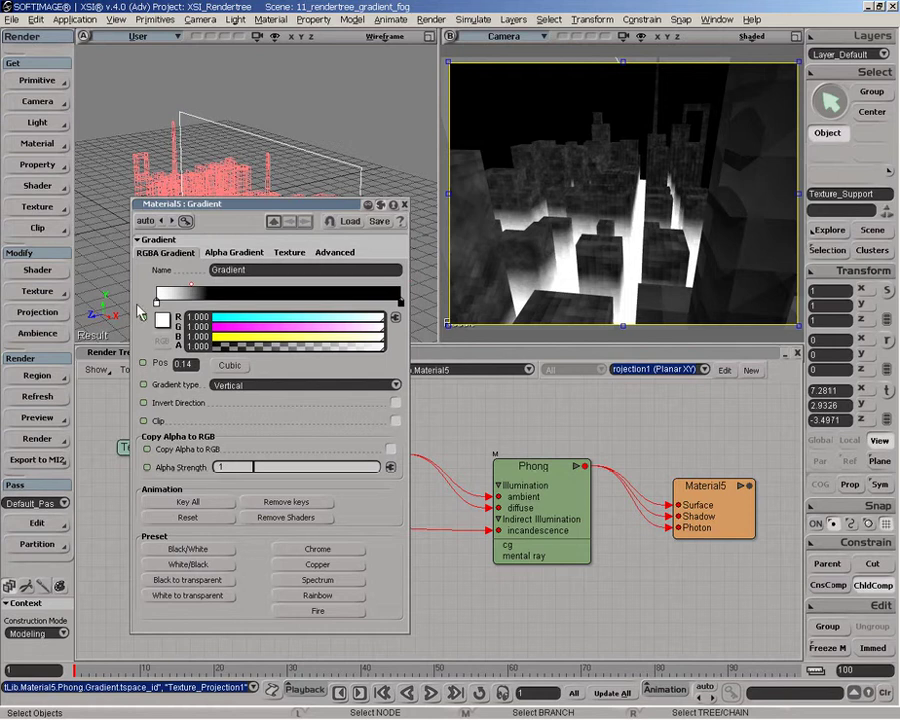
click(155, 301)
drag(358, 342, 289, 344)
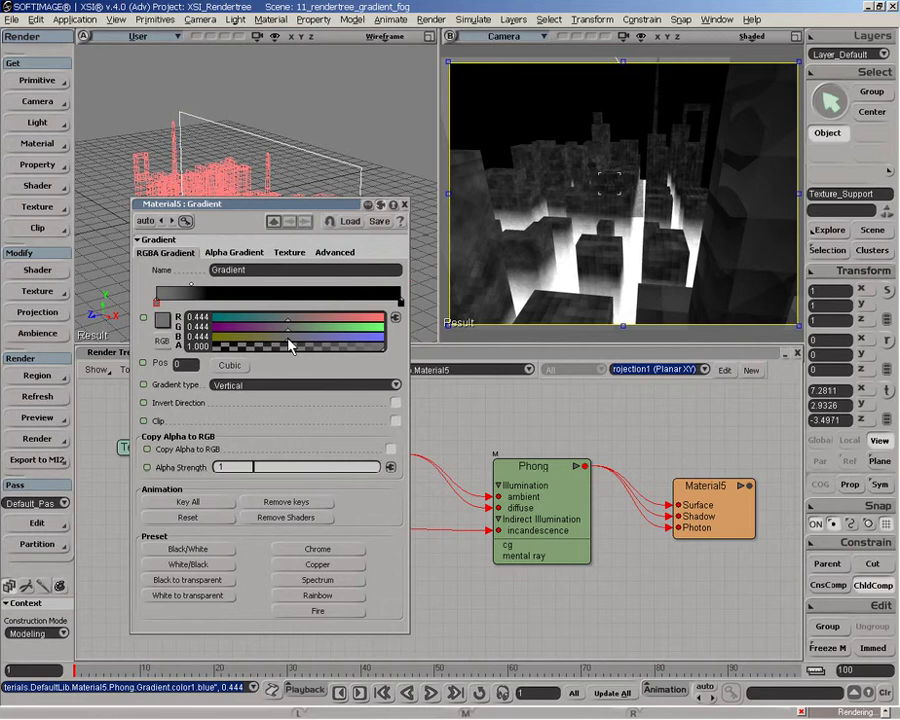
drag(289, 344, 293, 344)
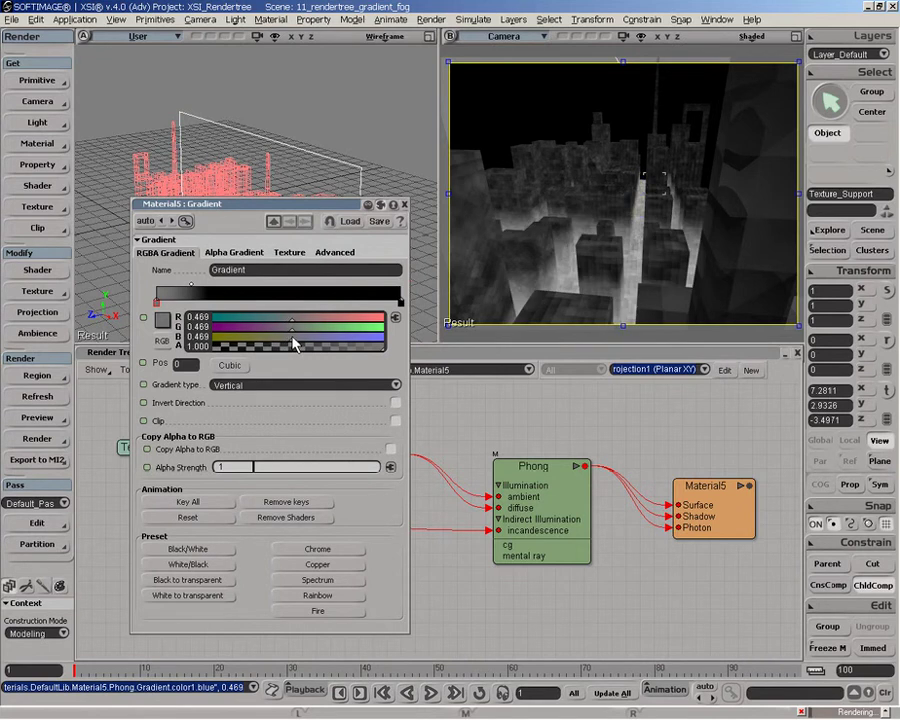
drag(295, 341, 275, 342)
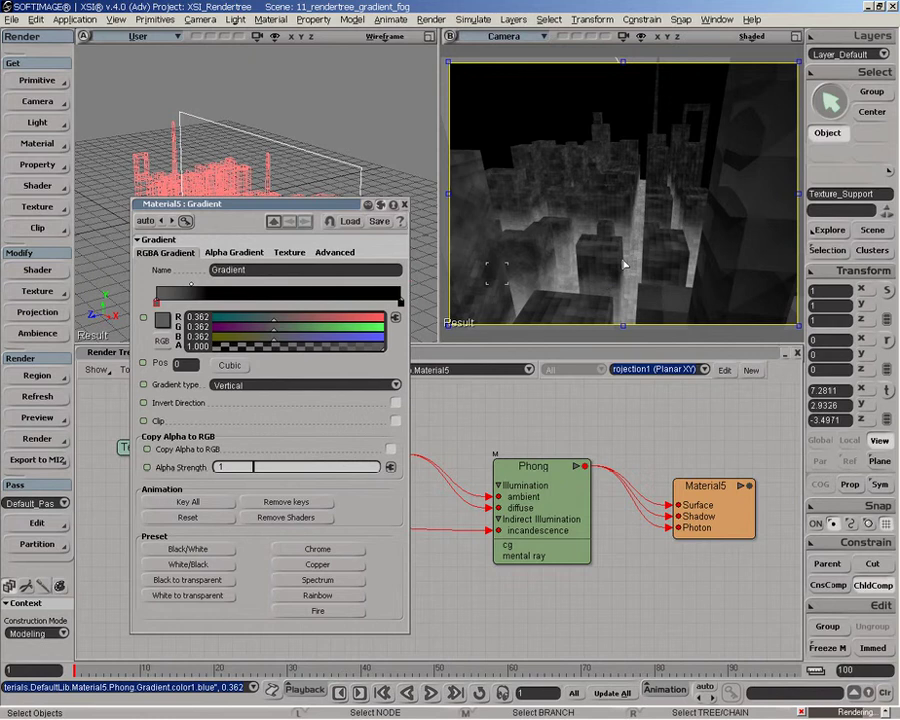
Select the city block in the Camera view
click(659, 190)
key(o)
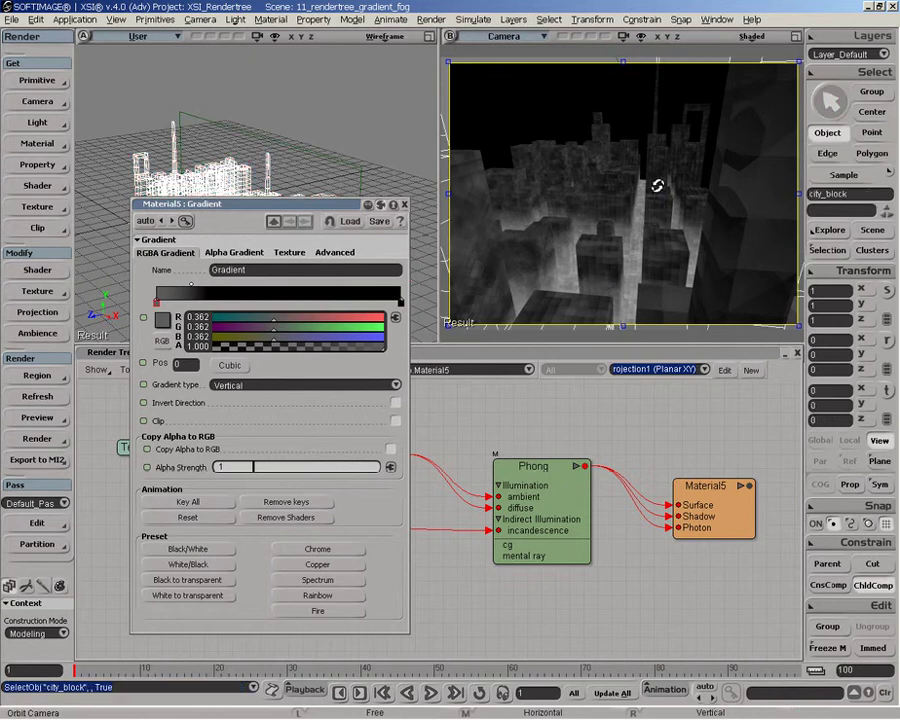
mouse_move(659, 187)
mouse_down()
mouse_move(645, 230)
mouse_move(643, 192)
mouse_up()
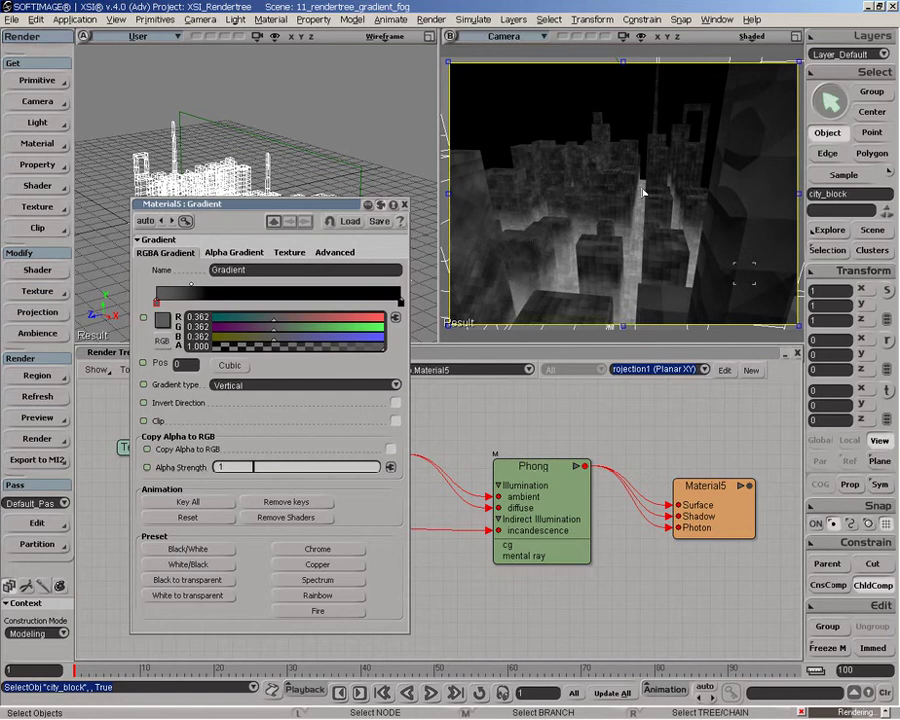
Close the gradient's properties and move the Gradient node directly below the 3D lattice node
click(405, 205)
drag(226, 523, 404, 537)
click(417, 425)
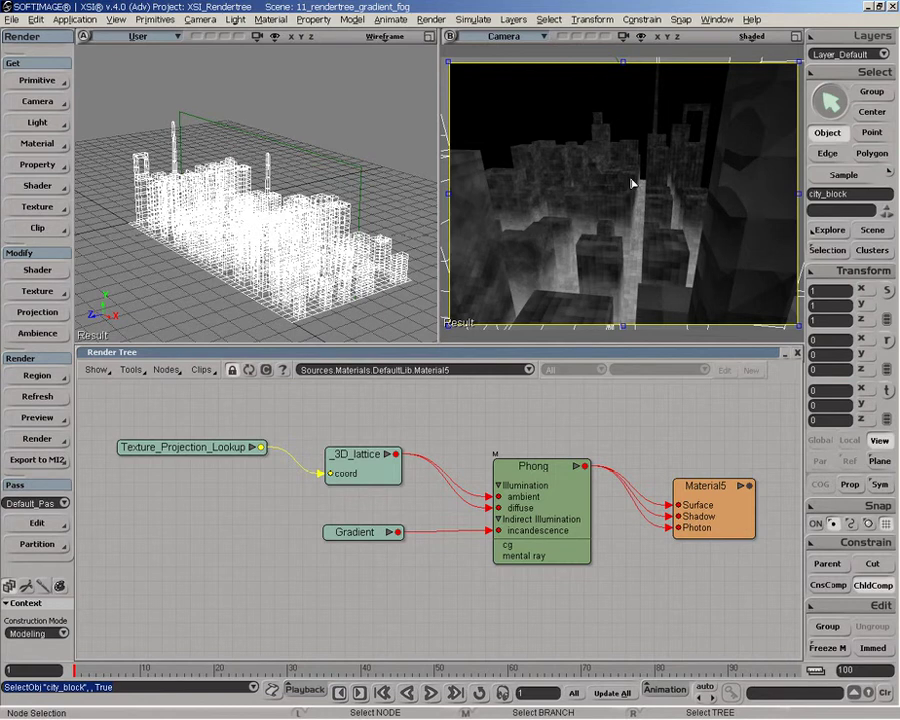
Add a Vector state node and place it below the Texture_Projection_Lookup node
click(168, 371)
mouse_move(195, 630)
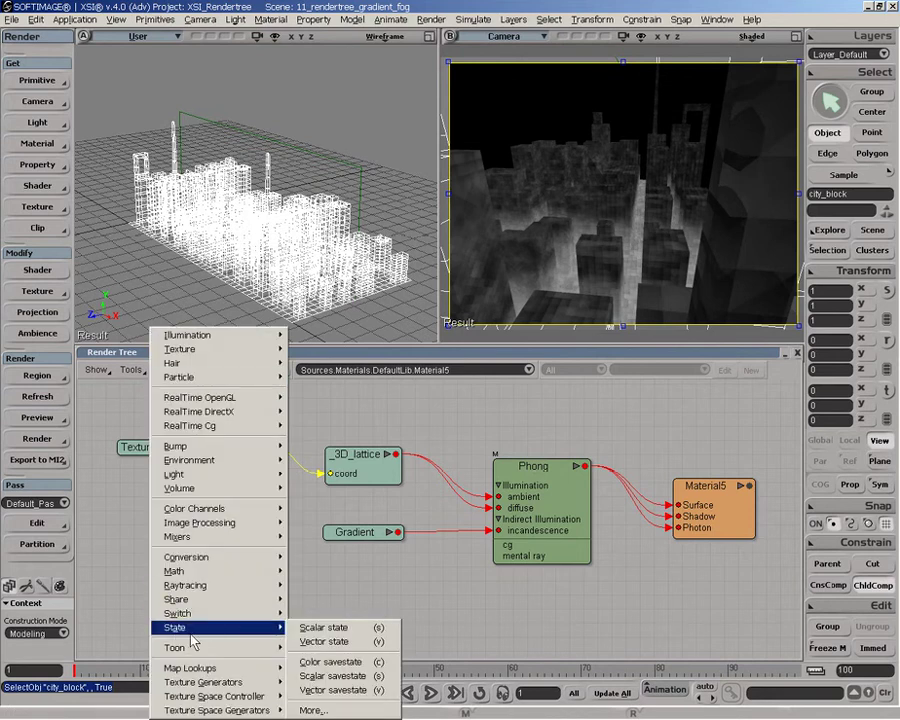
click(322, 641)
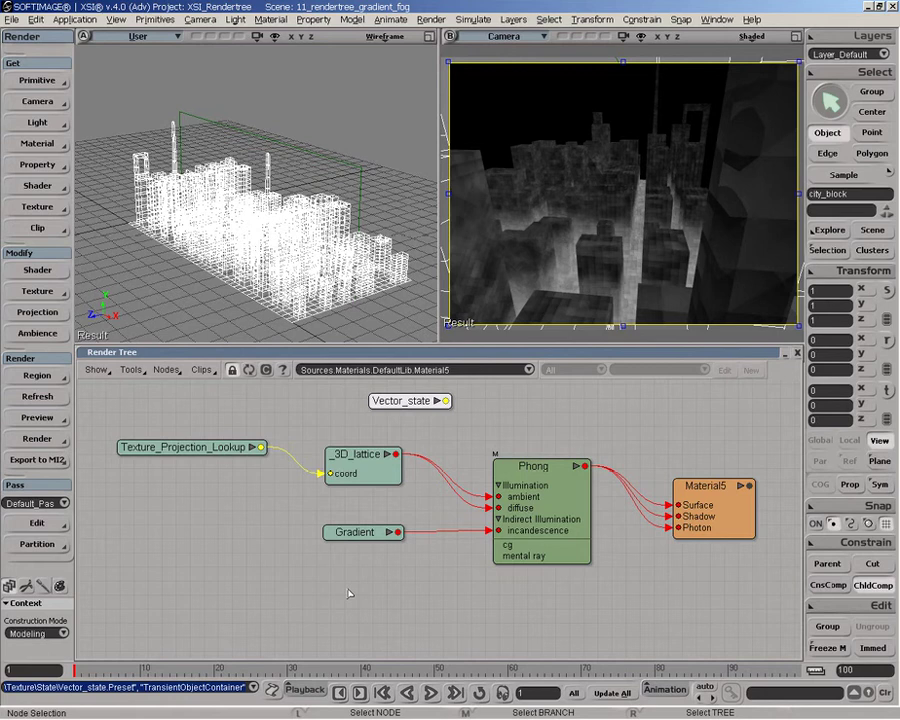
drag(408, 402, 164, 497)
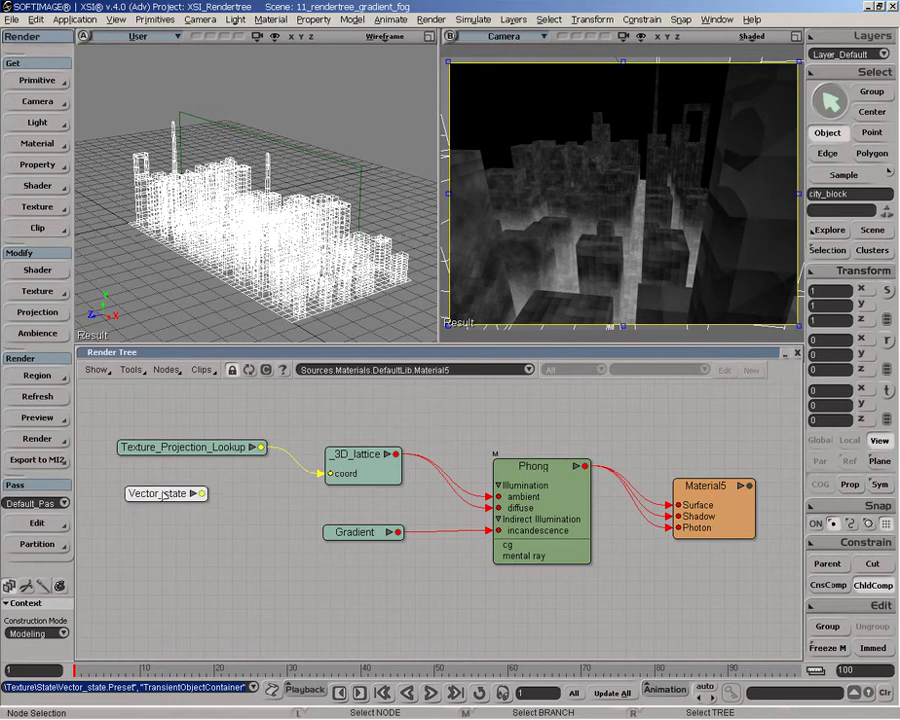
Set the Vector_state node's State Parameter to Intersection point, close its properties and nudge the node up and left
double_click(165, 493)
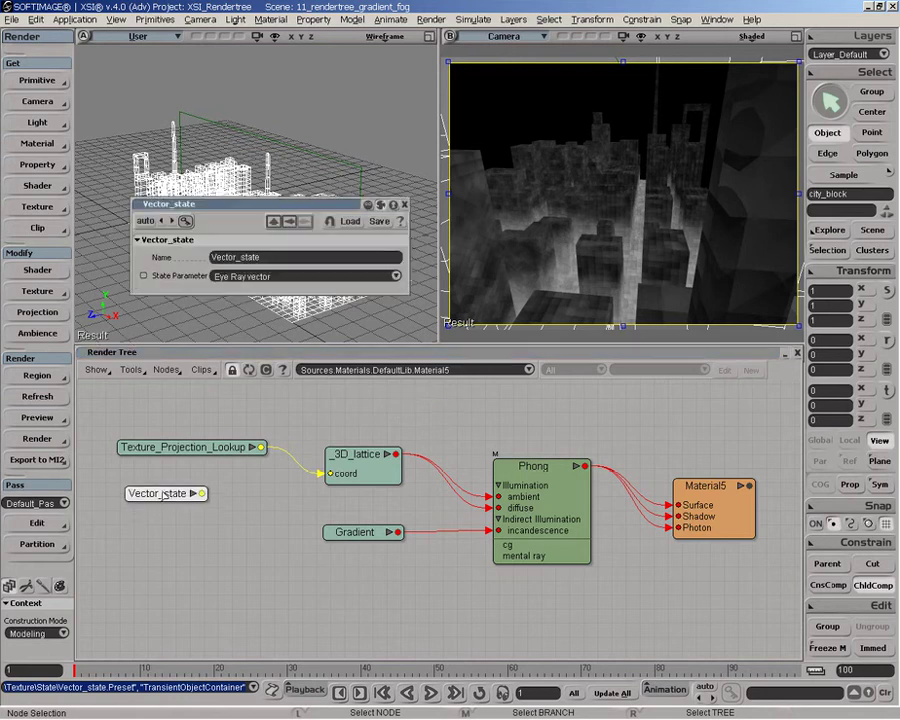
click(250, 277)
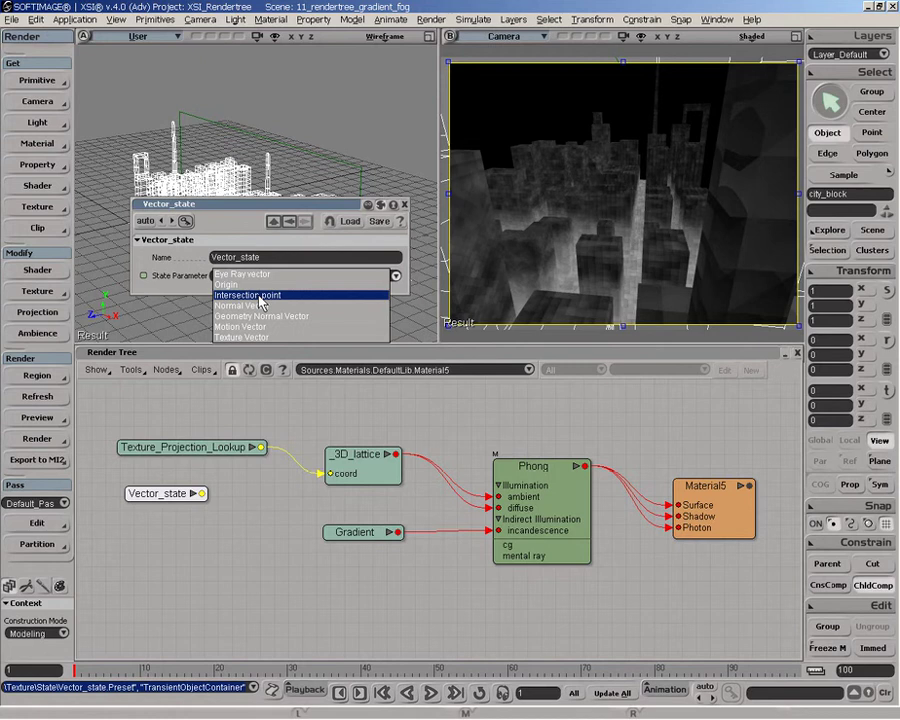
click(260, 300)
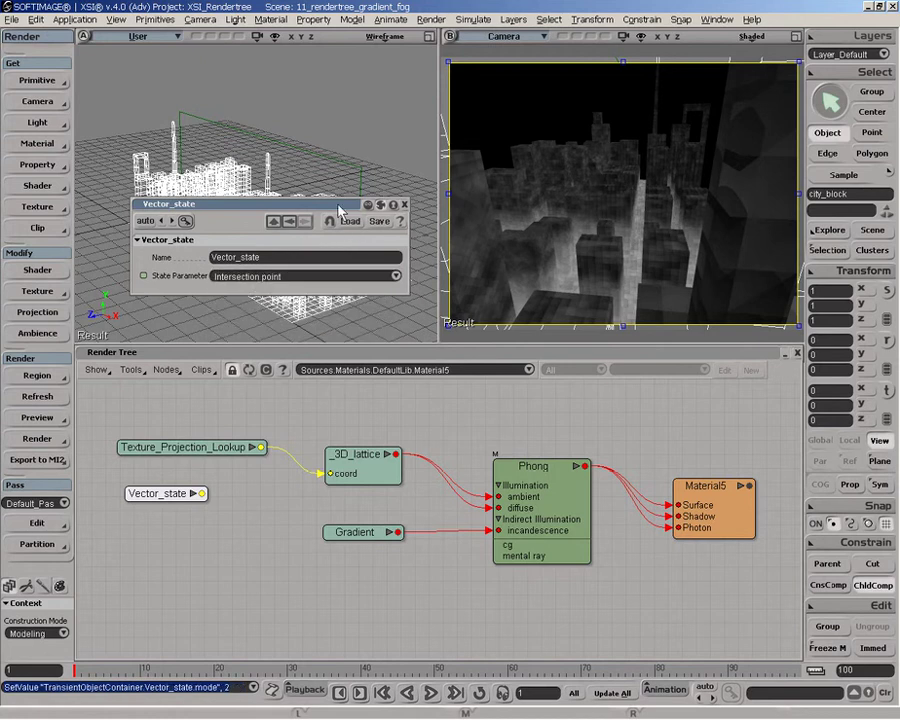
drag(250, 204, 232, 184)
click(247, 257)
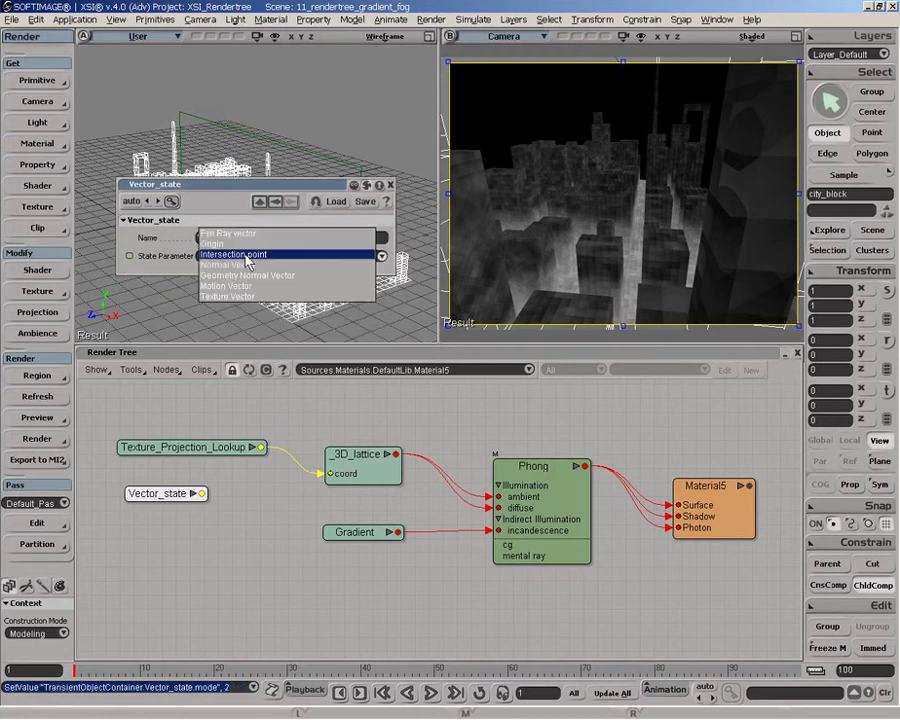
click(247, 257)
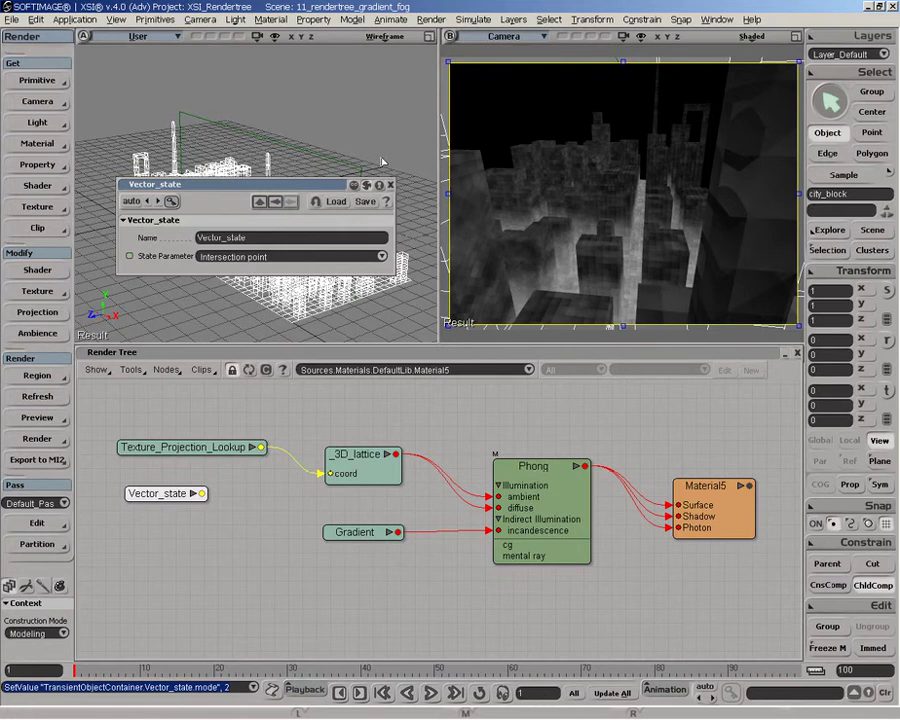
click(390, 185)
drag(166, 493, 148, 487)
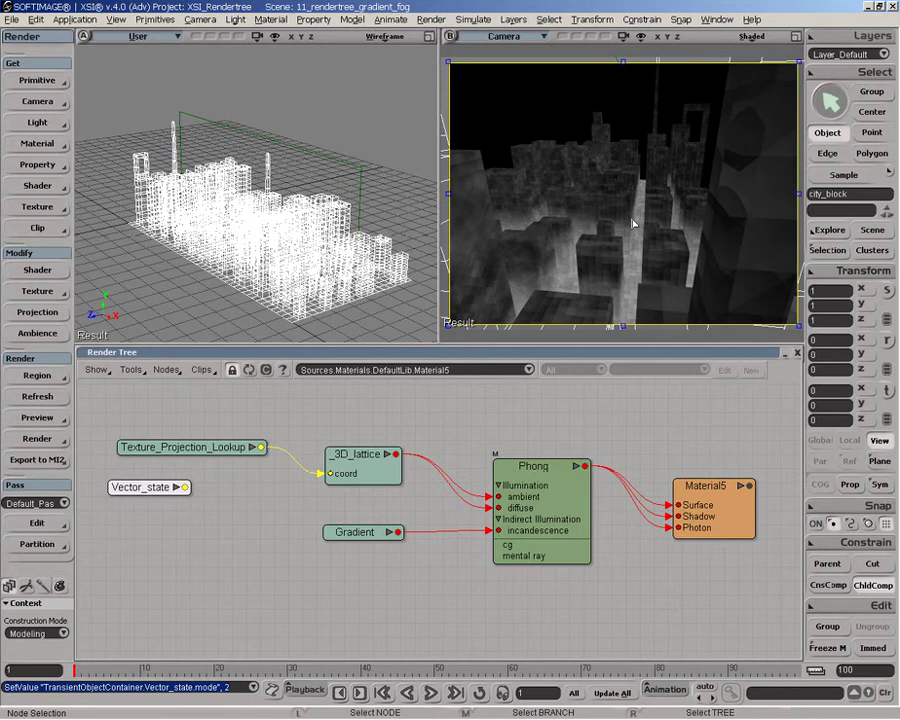
Nudge the Vector_state node outward and add a Vector Coordinate Convertor node, placing it above the 3D lattice node
click(166, 369)
drag(137, 497, 116, 493)
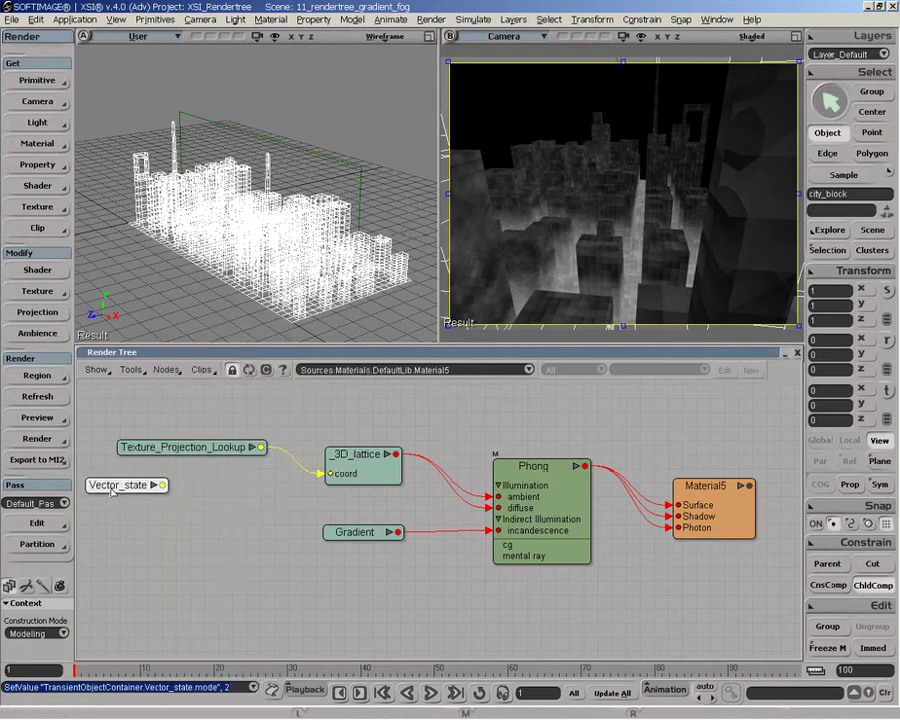
click(166, 369)
mouse_move(185, 557)
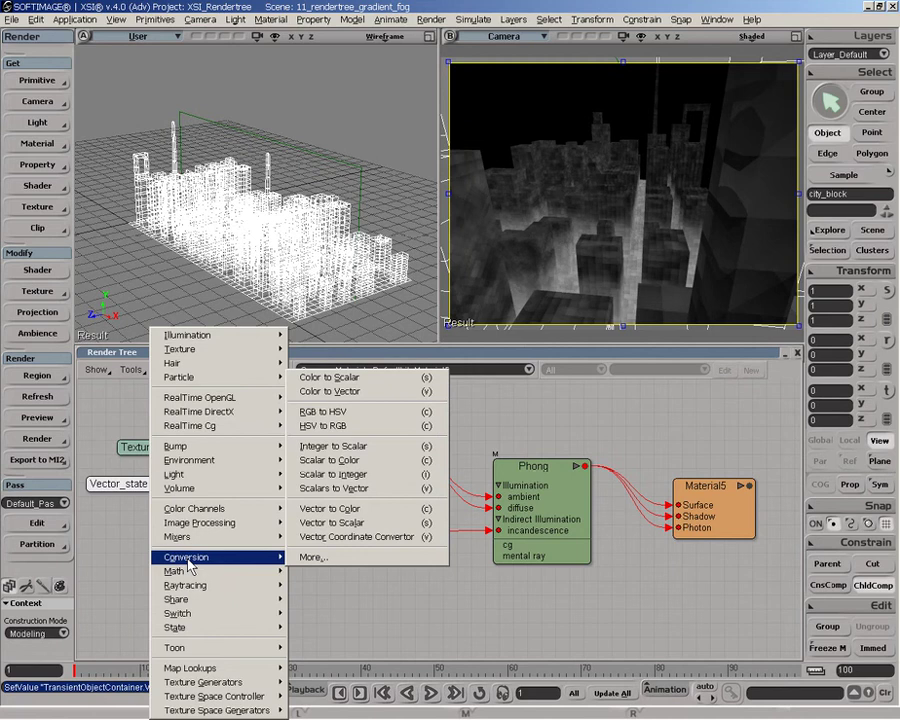
click(350, 535)
drag(405, 403, 376, 413)
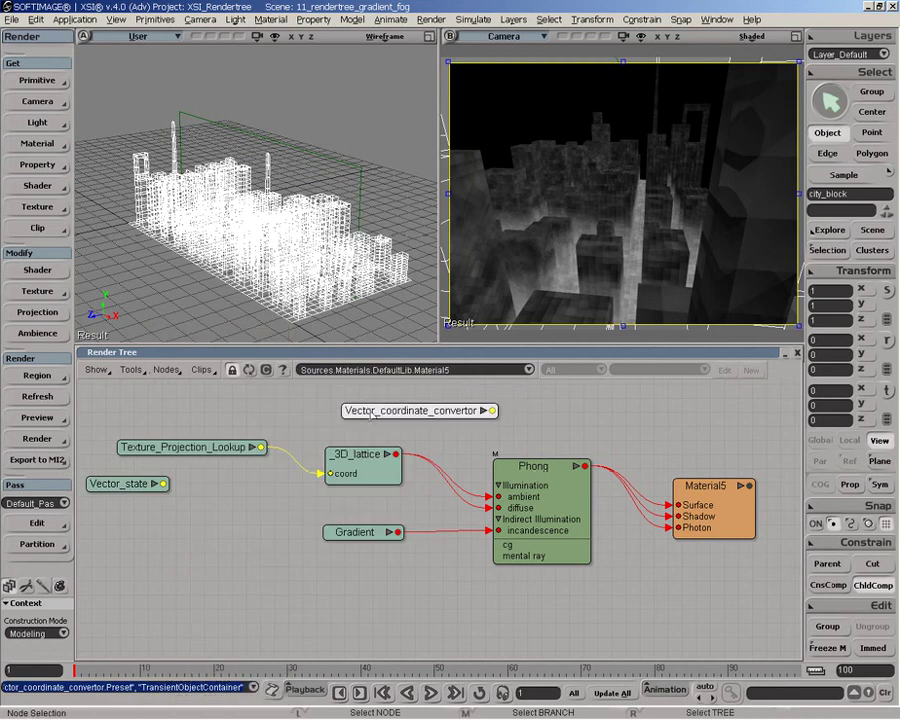
Move the Vector_coordinate_convertor node beside Vector_state and connect Vector_state to its vector_input
click(166, 369)
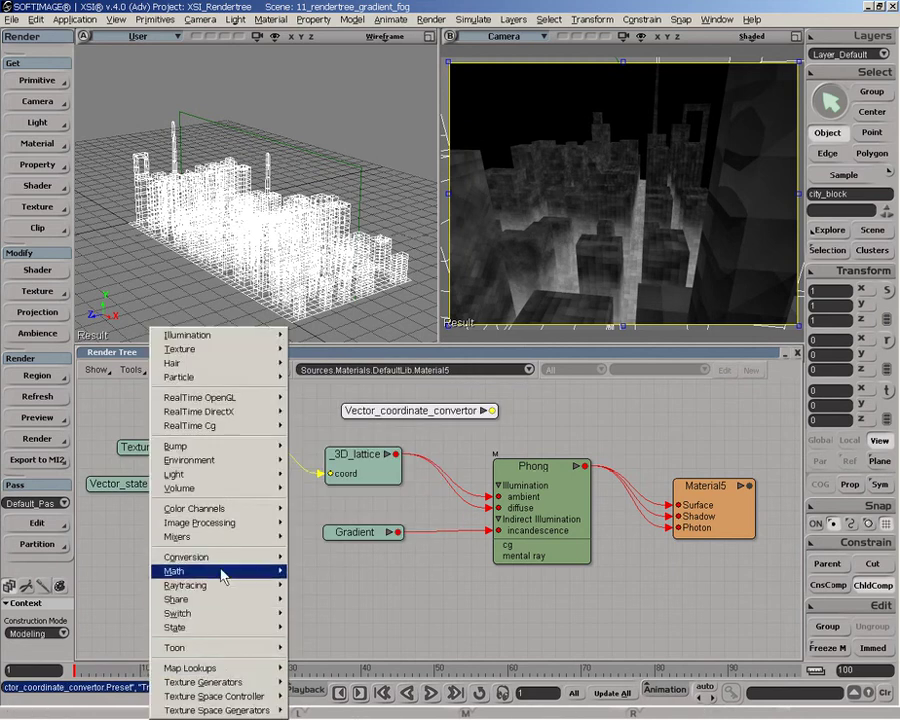
mouse_move(281, 562)
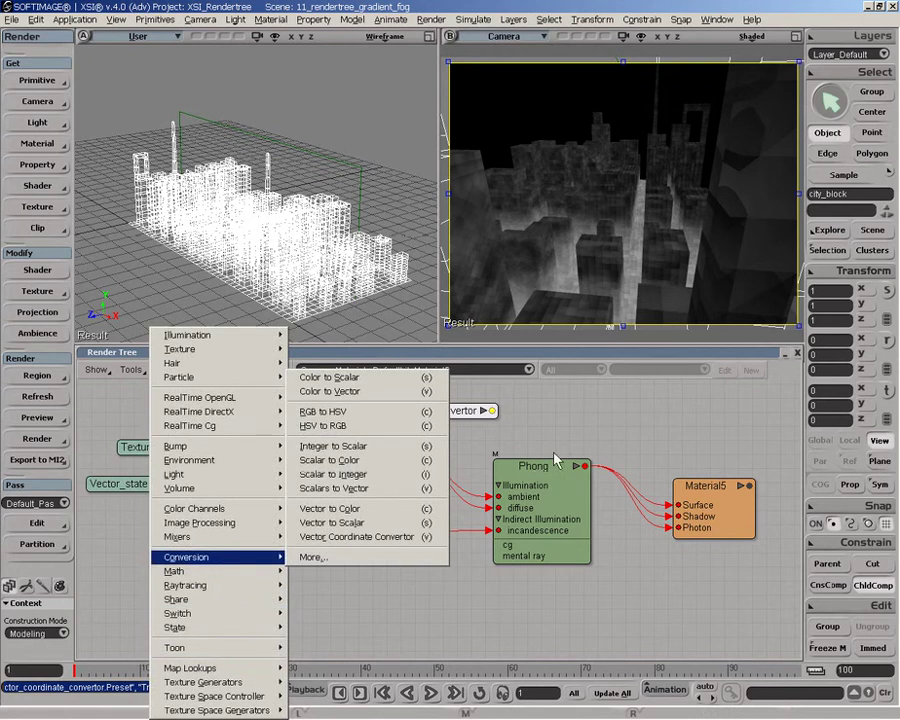
click(345, 537)
drag(420, 410, 281, 488)
drag(164, 483, 250, 510)
click(250, 510)
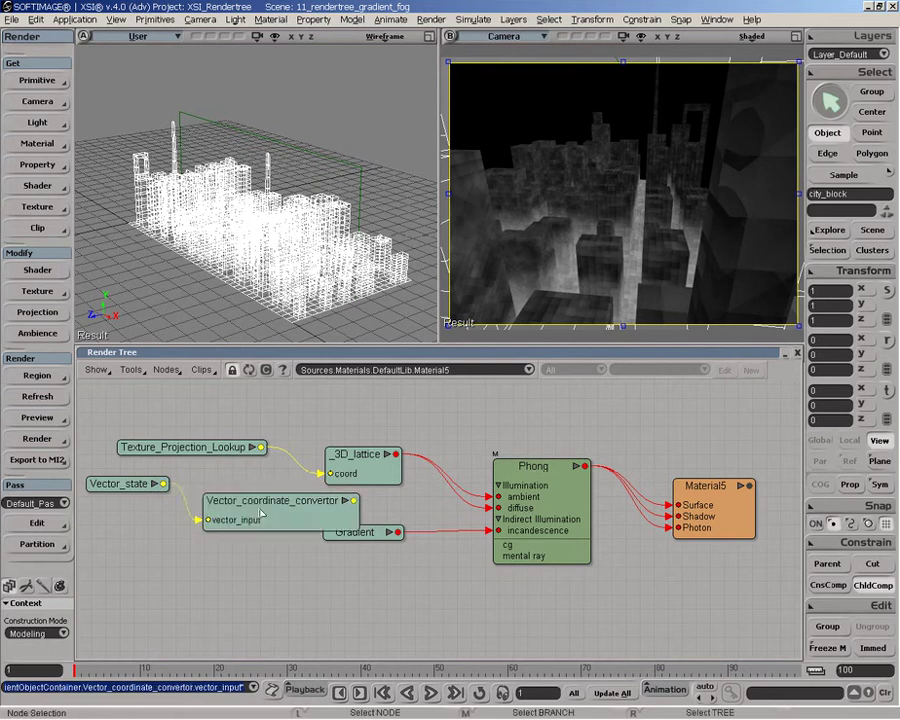
Set the Vector_coordinate_convertor's Type to Point and its Transform to "to World", and close its properties
click(275, 502)
double_click(275, 502)
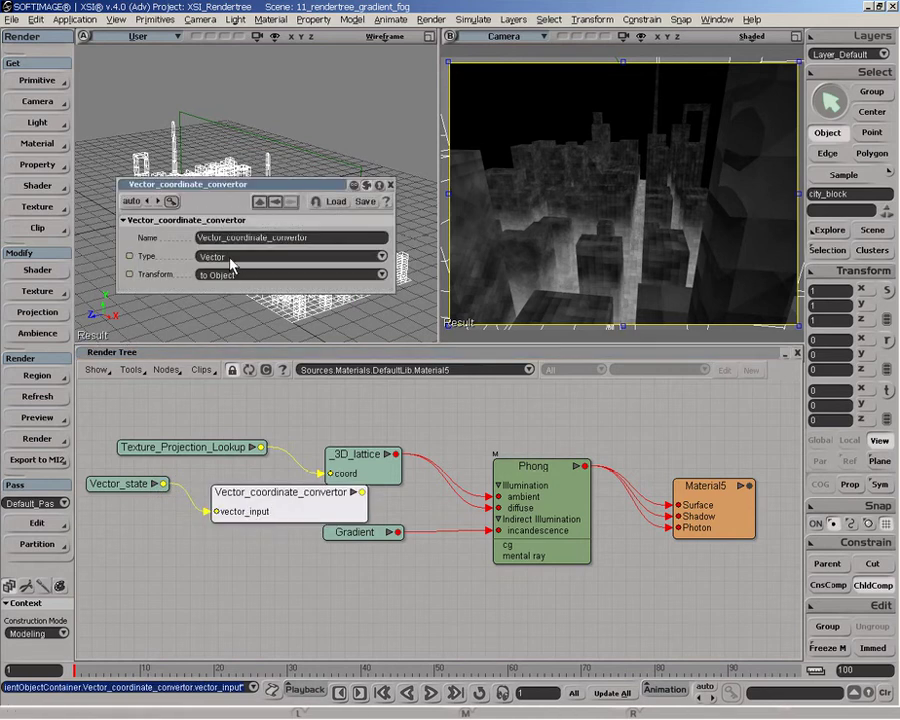
click(234, 258)
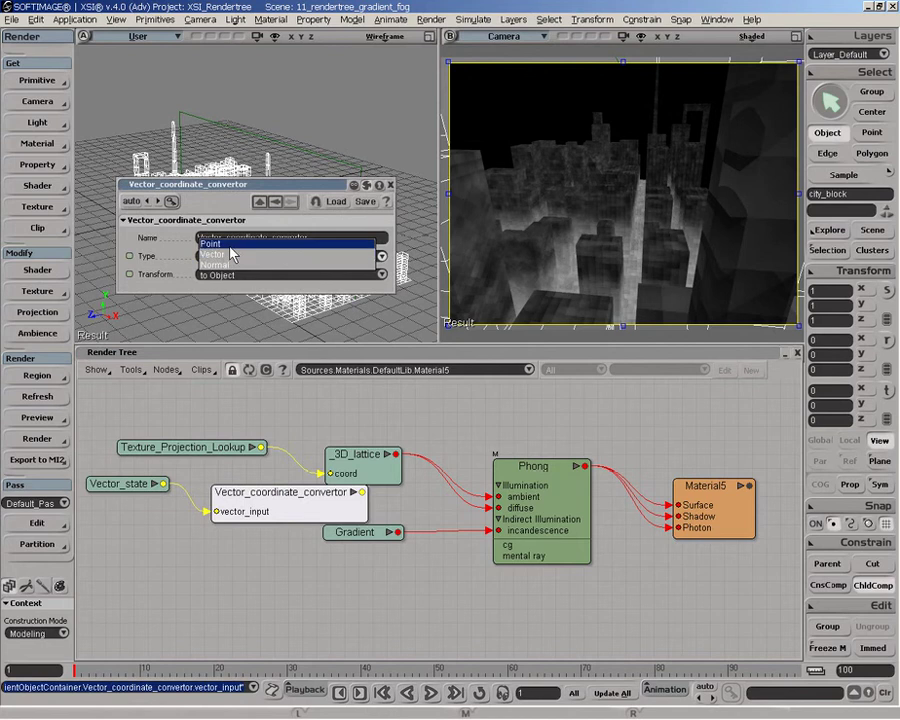
click(226, 243)
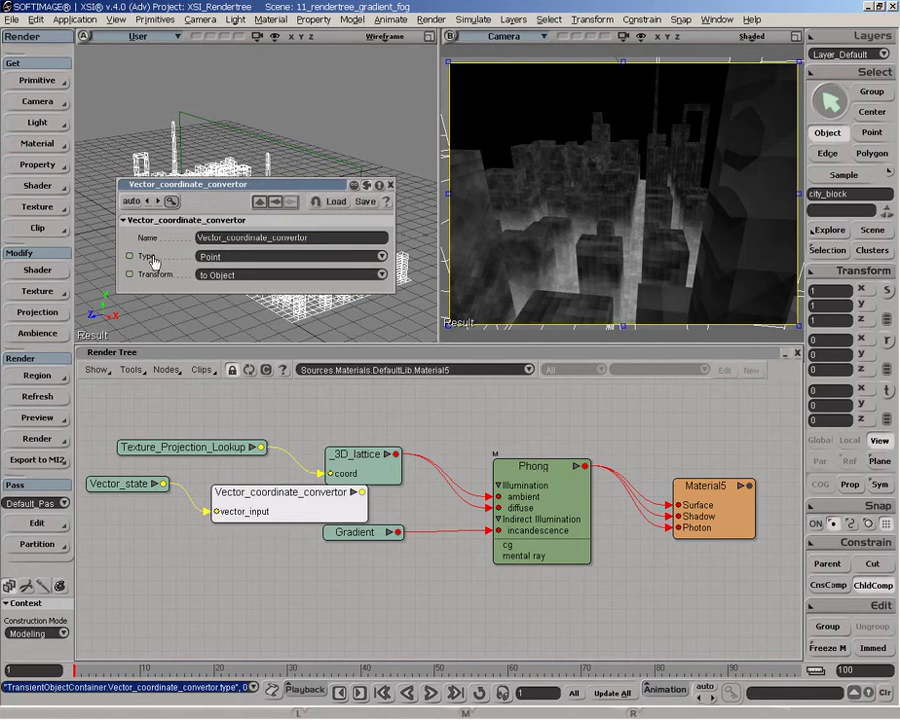
click(239, 277)
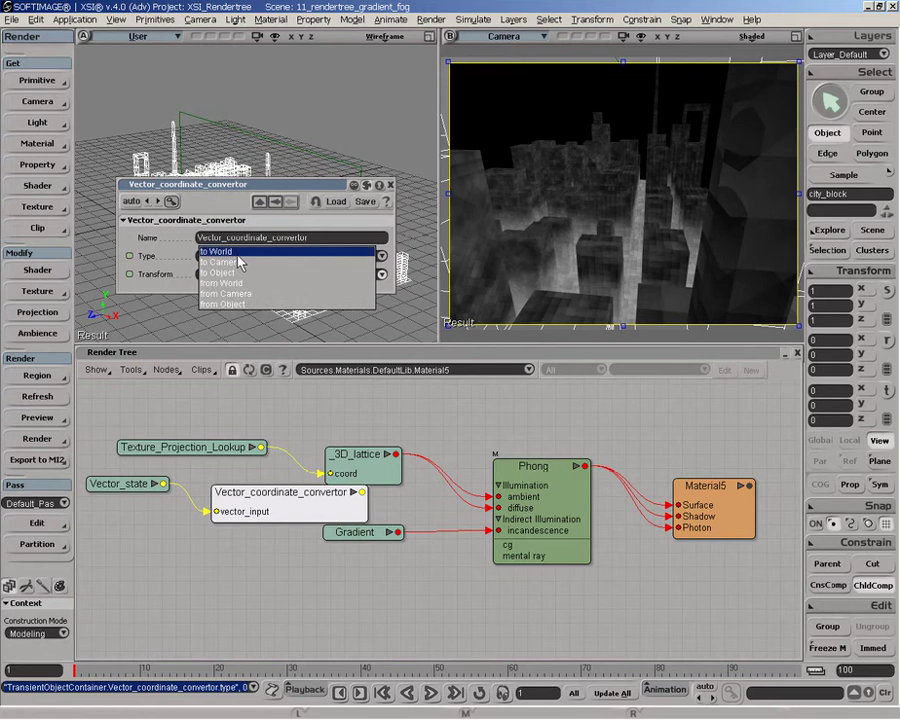
click(239, 253)
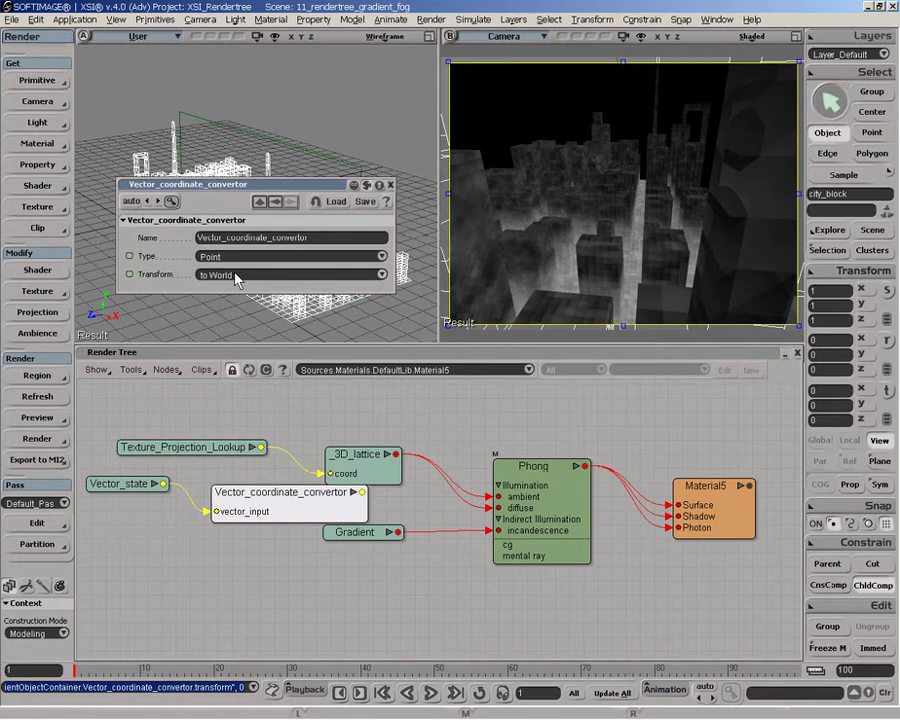
click(390, 185)
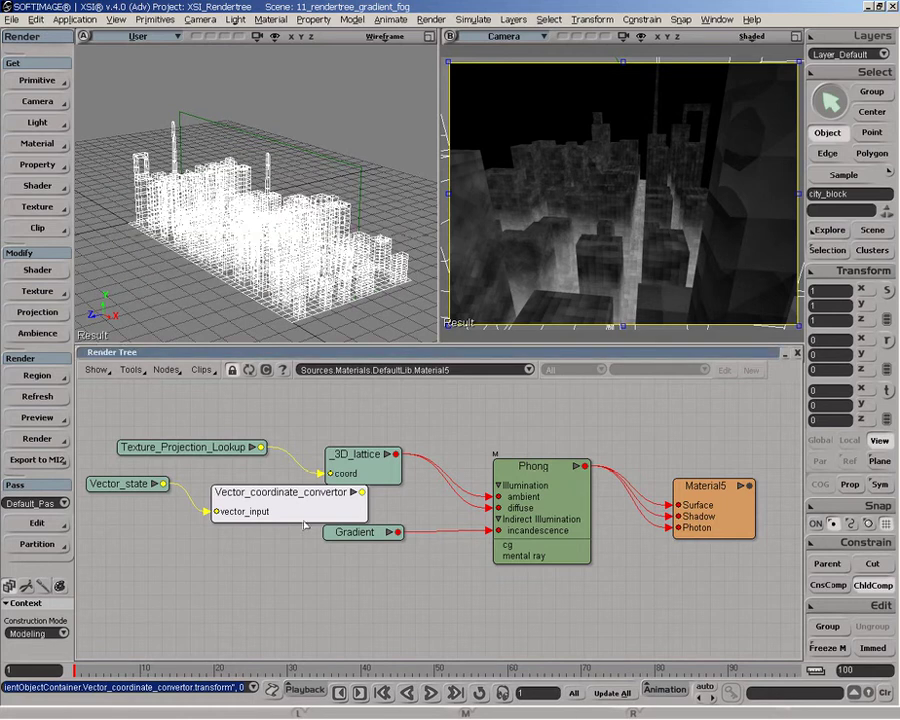
Move the Vector_coordinate_convertor node below the Gradient node and shift Vector_state further away from the 3D lattice
drag(278, 516, 276, 589)
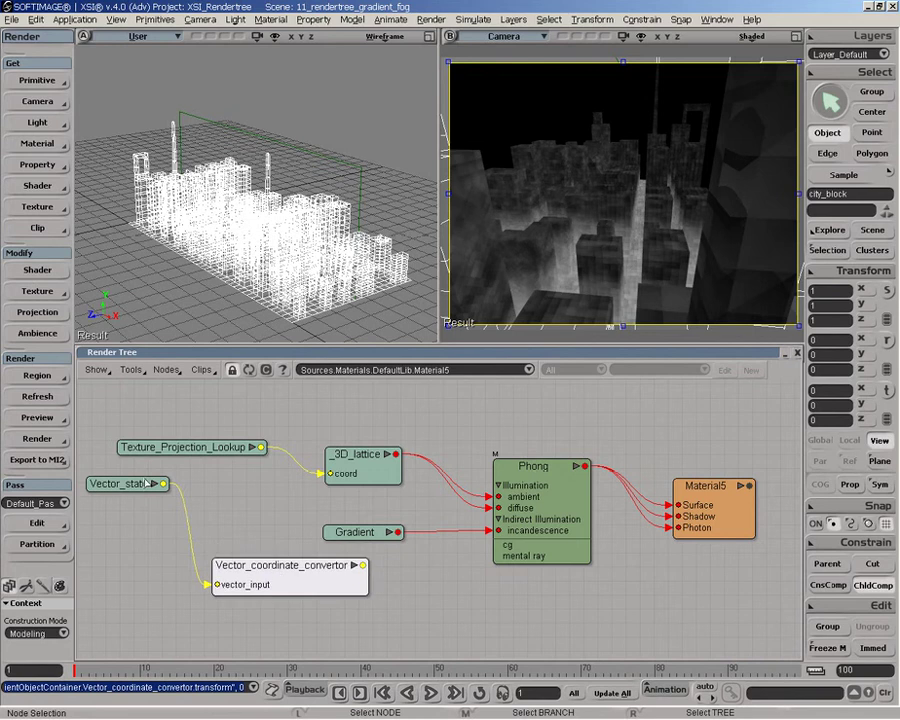
drag(138, 487, 100, 492)
drag(282, 581, 262, 579)
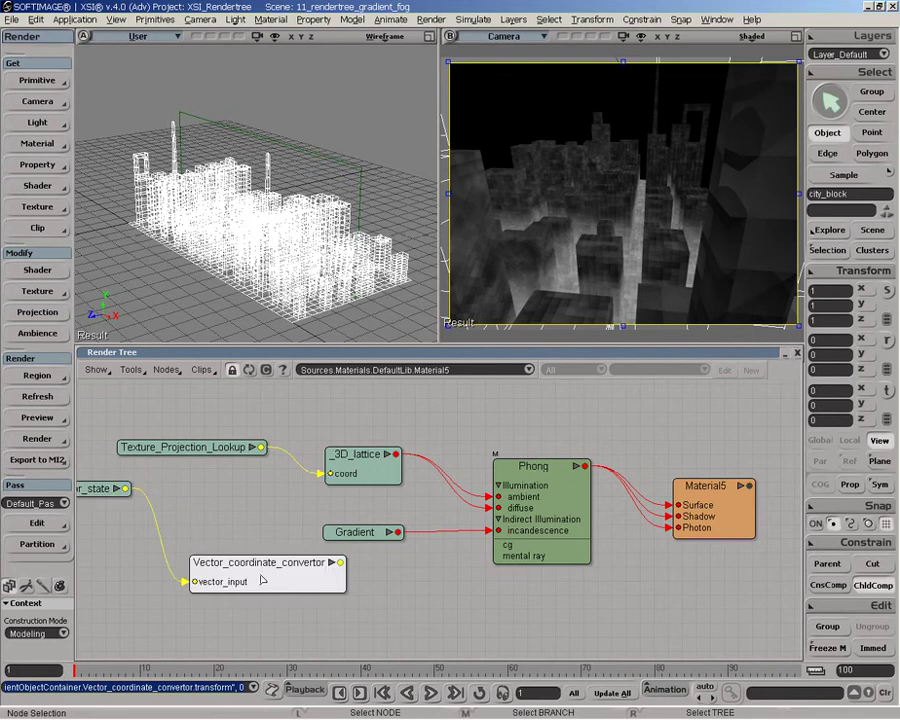
Change the Vector_coordinate_convertor's Transform to "to Camera" and close its properties
double_click(262, 579)
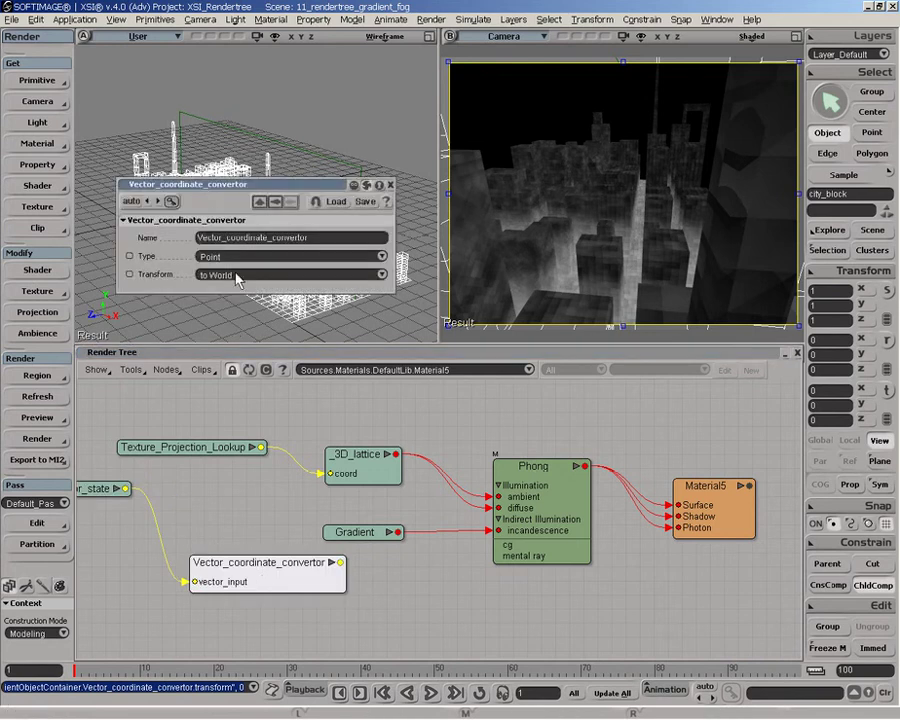
click(235, 274)
click(240, 285)
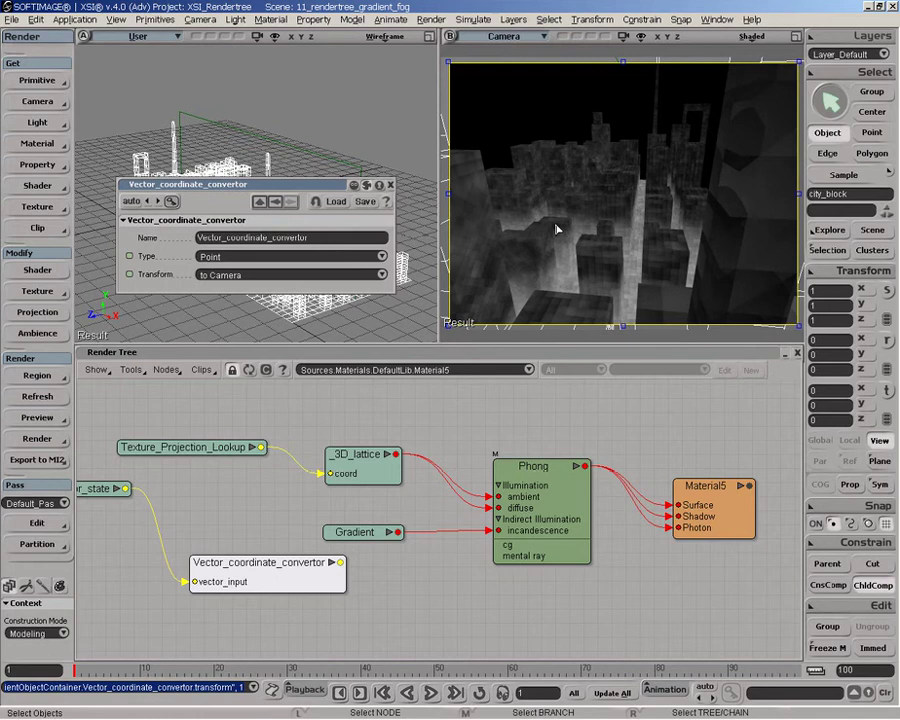
click(390, 185)
Reposition the Vector_coordinate_convertor node between Vector_state and Gradient, level with the Gradient node
drag(228, 588, 201, 572)
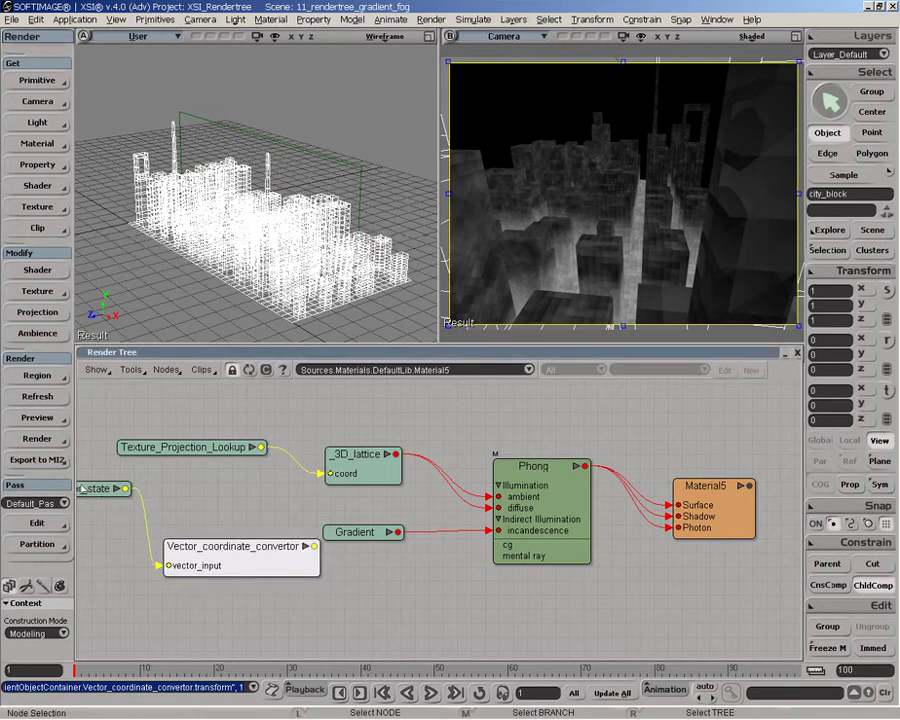
click(100, 488)
middle_drag(258, 506, 367, 506)
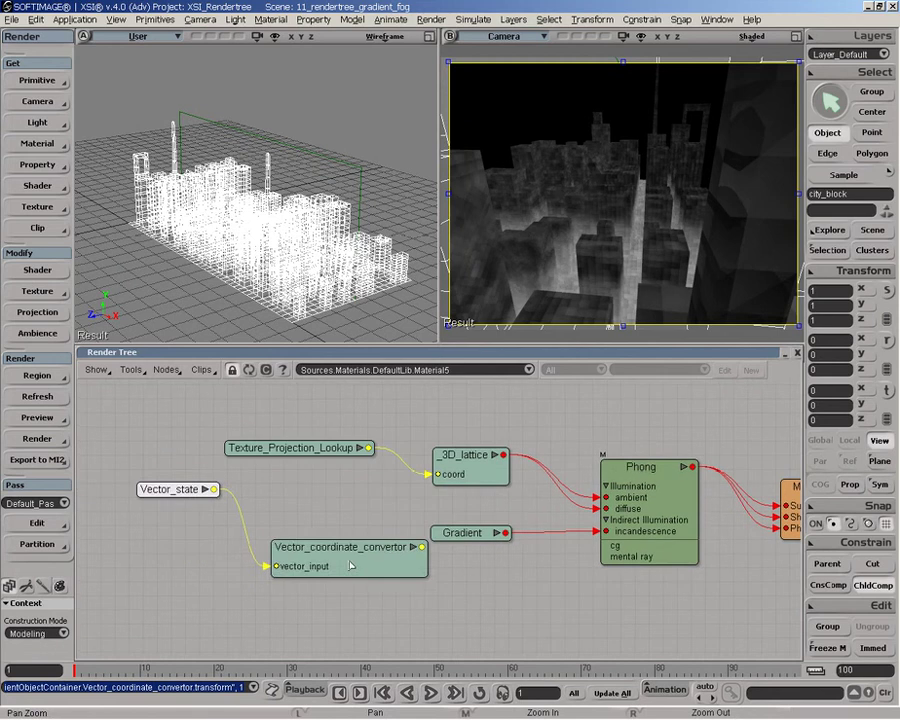
click(307, 557)
drag(307, 557, 317, 548)
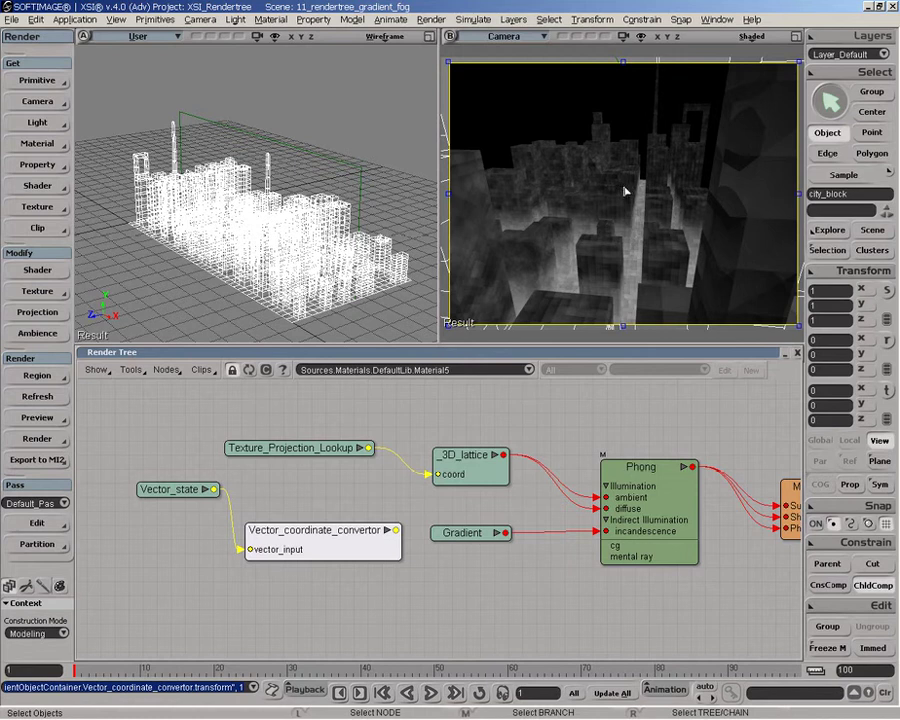
Add a Vector to Scalar conversion node below the Gradient and connect the Vector_coordinate_convertor to its input
click(166, 369)
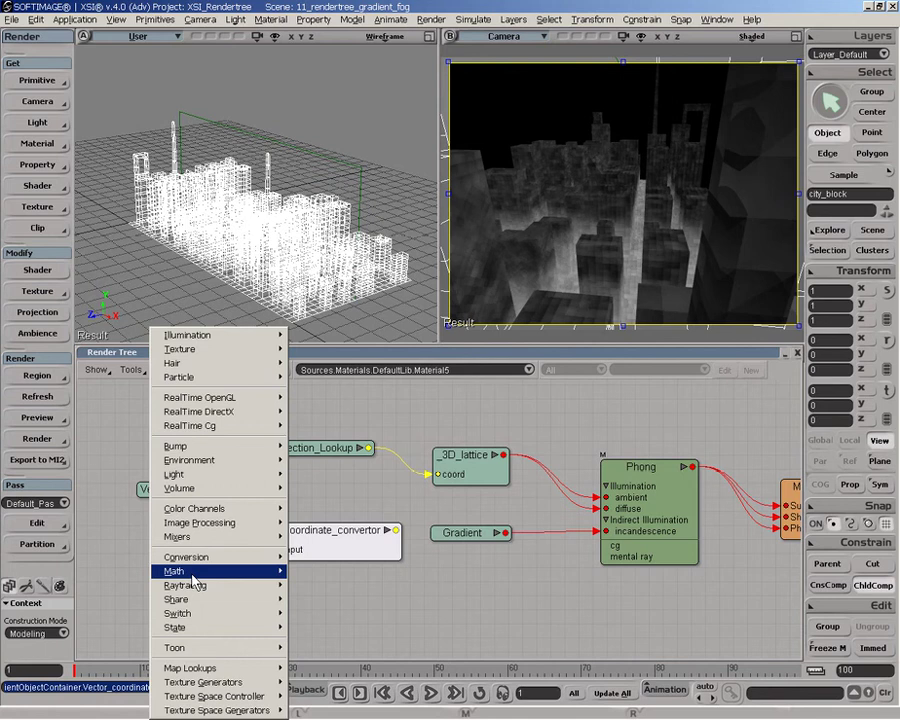
mouse_move(215, 565)
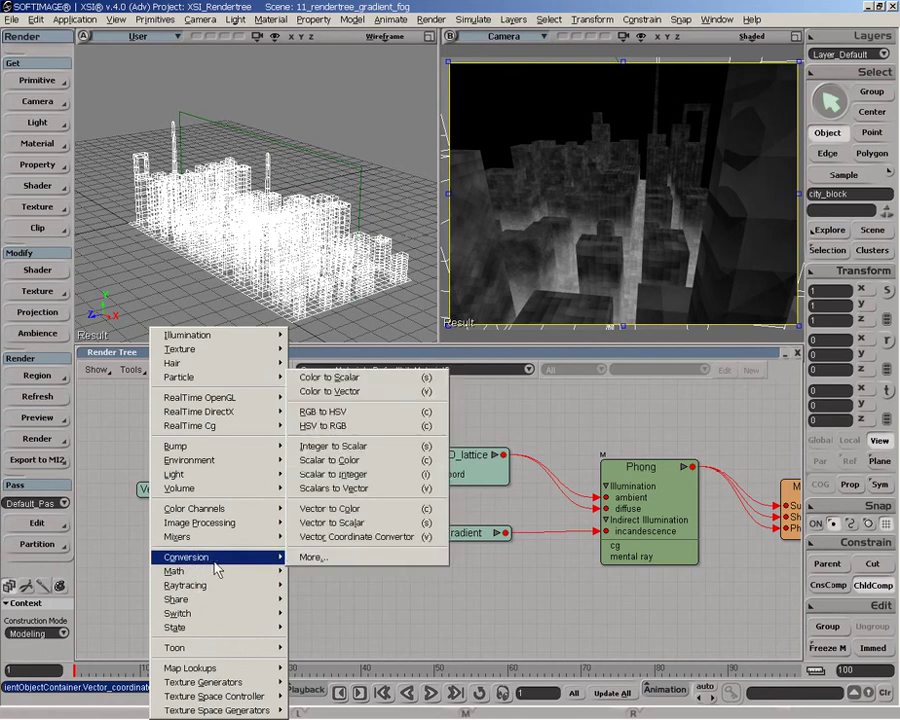
click(320, 522)
drag(400, 398, 478, 568)
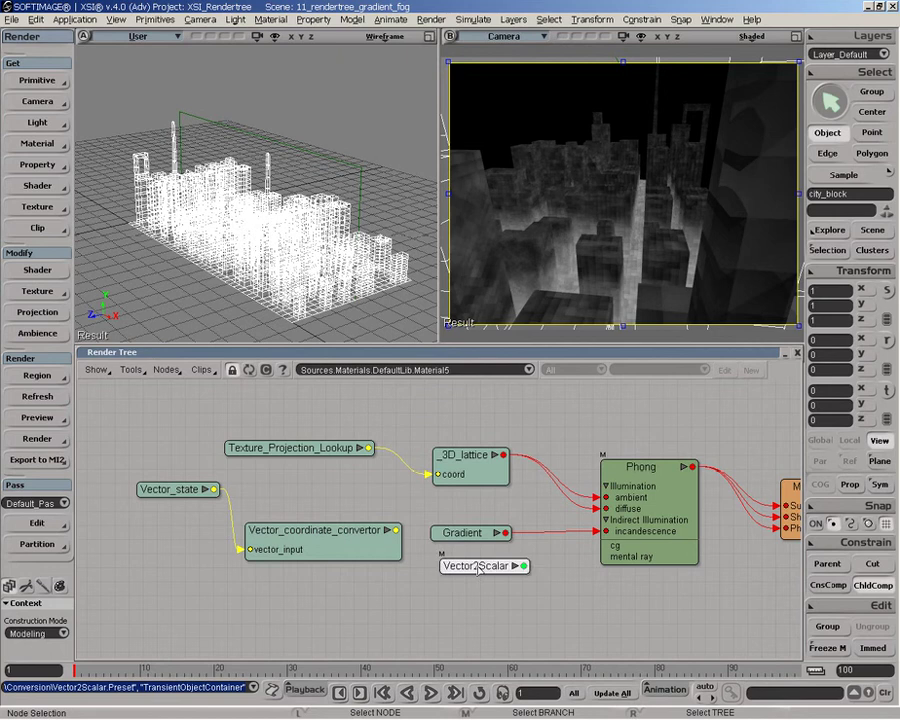
drag(359, 541, 467, 576)
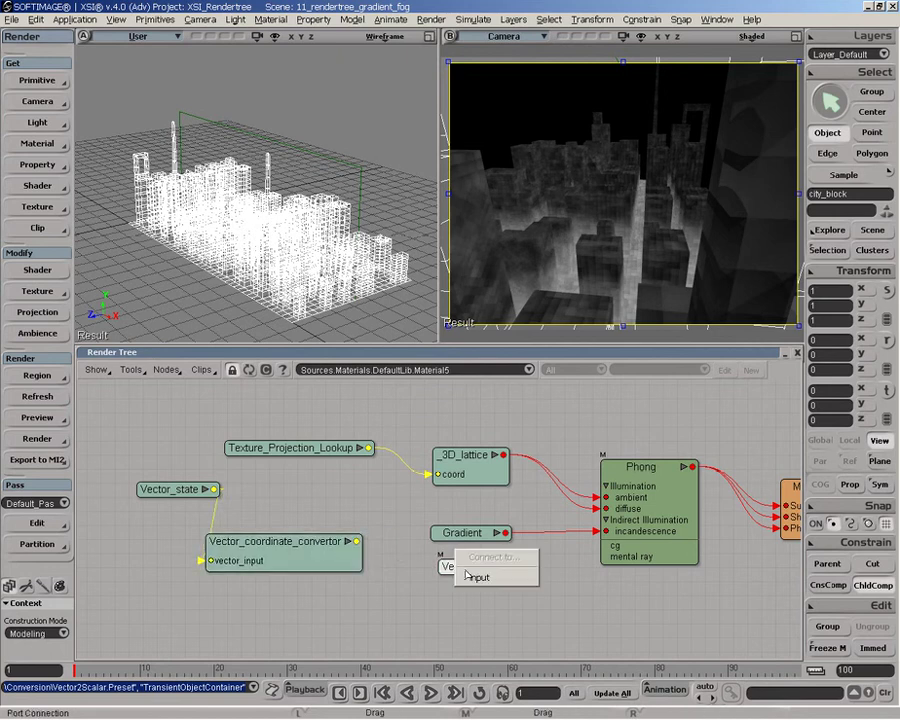
click(470, 577)
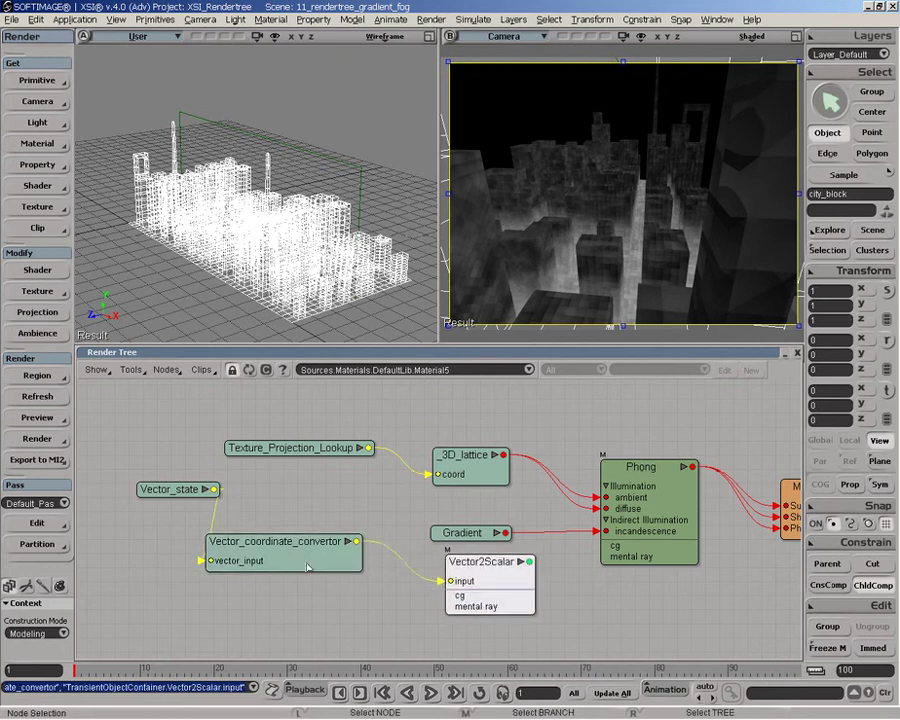
Shift the Vector_coordinate_convertor, Vector_state and Vector2Scalar nodes away from the Phong to free space beside the Gradient
drag(307, 567, 267, 557)
drag(175, 489, 113, 483)
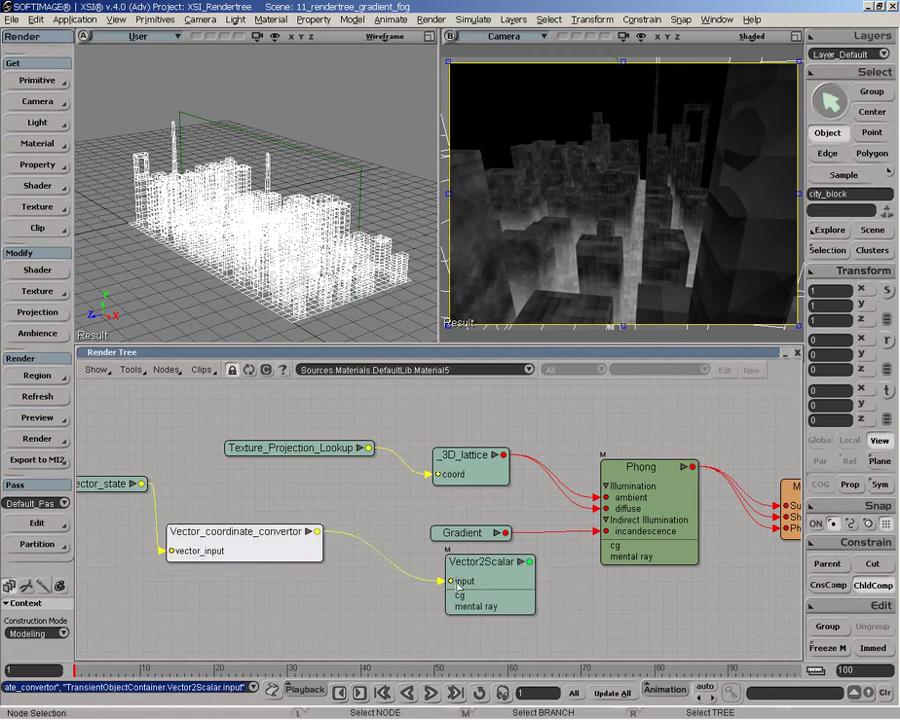
drag(459, 585, 380, 581)
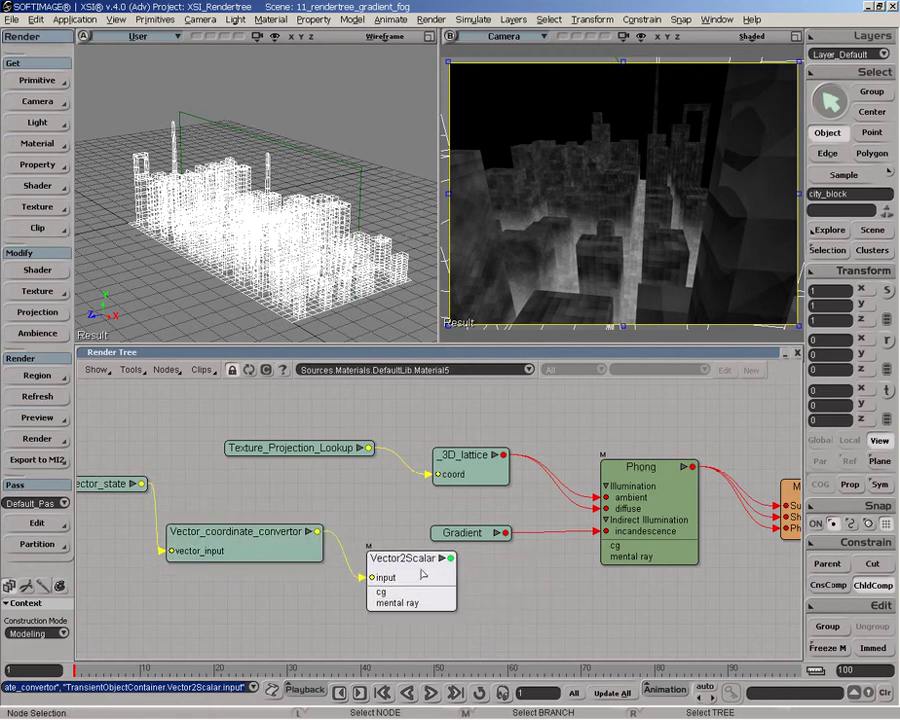
Set the Vector2Scalar node's Component to Z
double_click(423, 574)
click(203, 256)
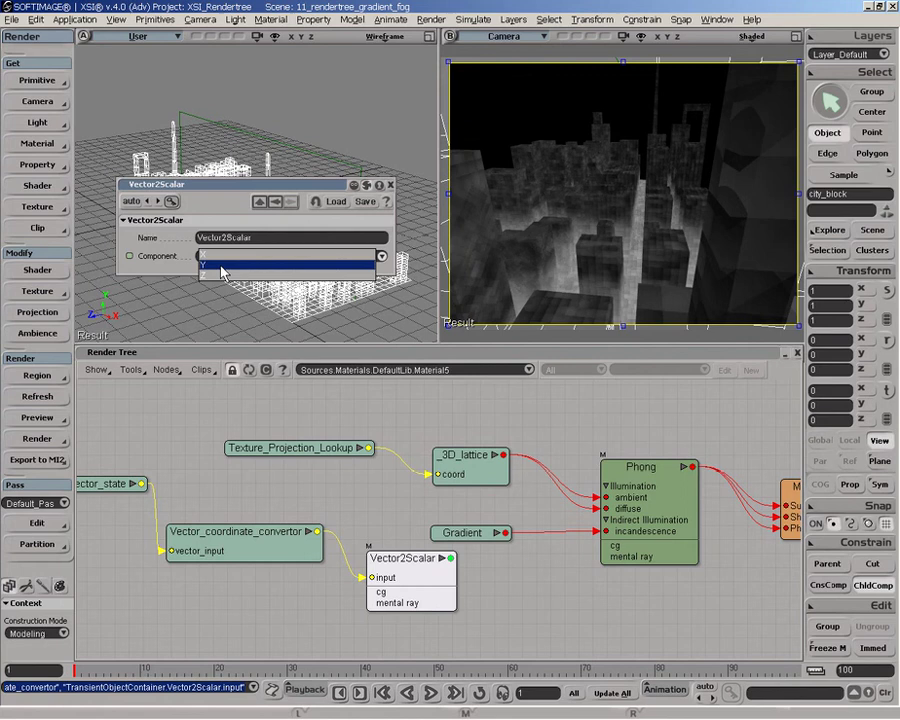
click(220, 274)
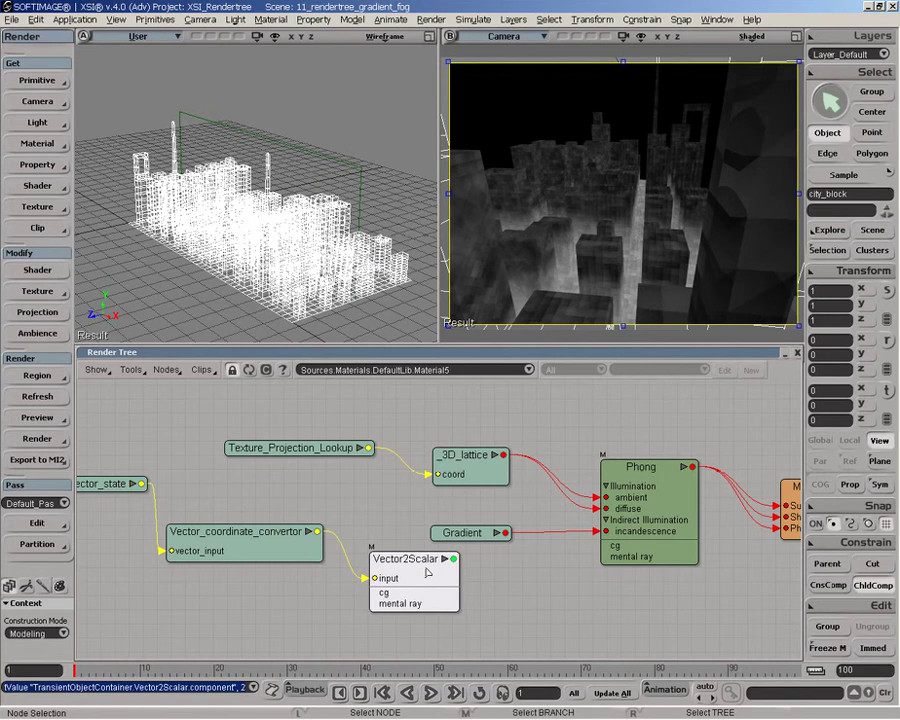
Line up the Vector_state, Vector_coordinate_convertor and Vector2Scalar nodes in a row leading towards the Gradient node
drag(425, 580, 425, 590)
drag(248, 545, 222, 545)
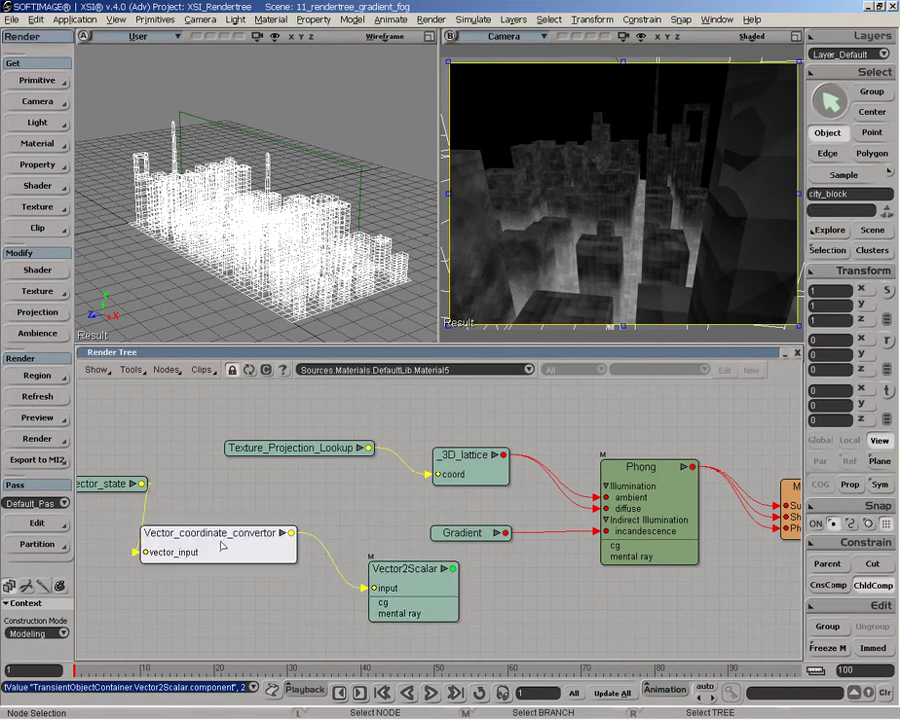
drag(118, 484, 66, 510)
drag(220, 545, 204, 535)
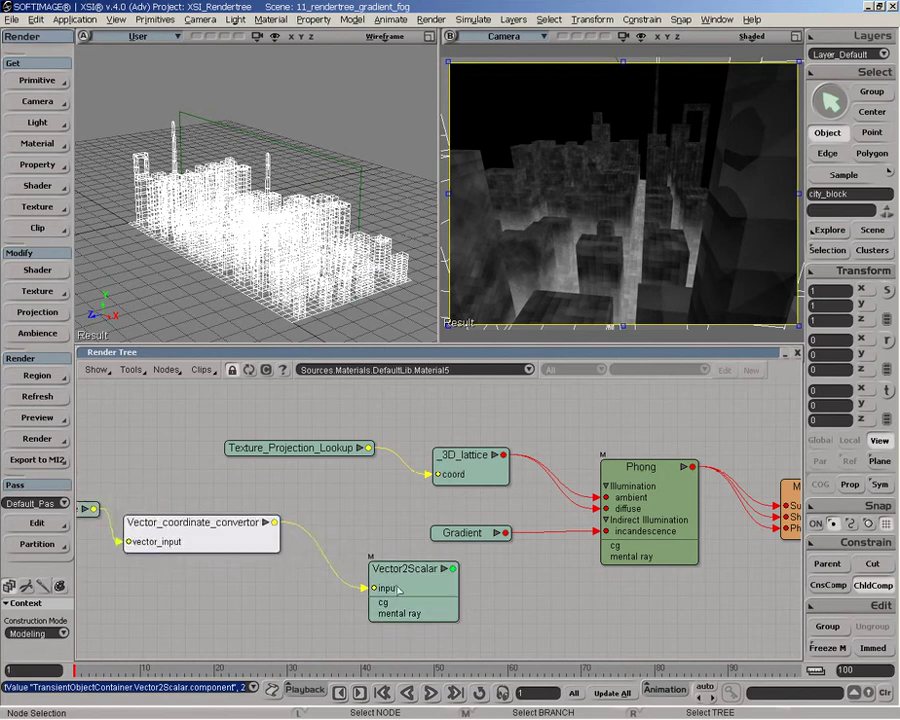
drag(398, 589, 344, 558)
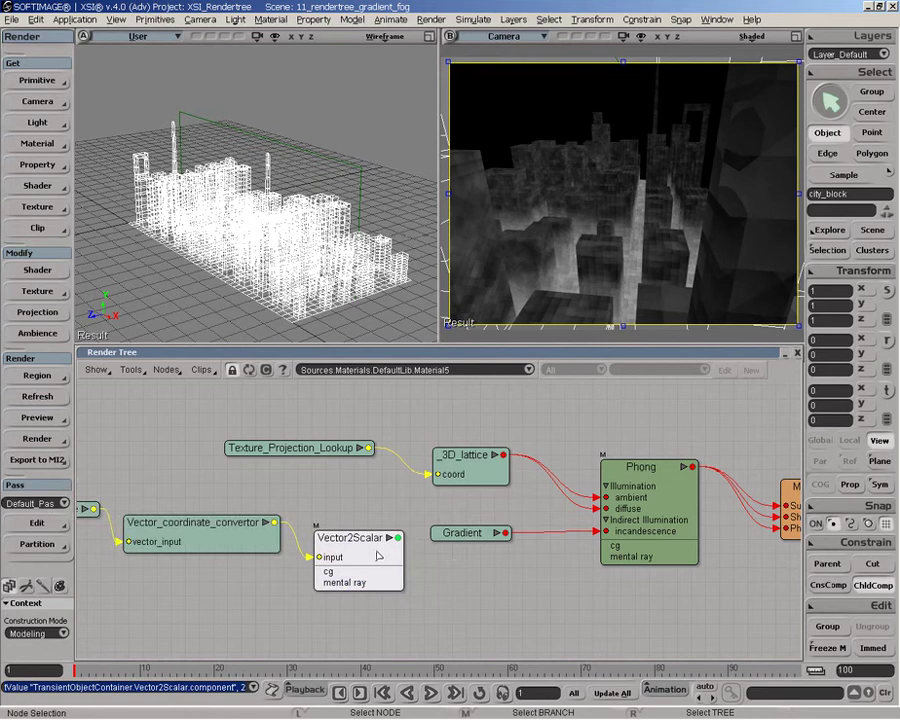
Add a Scalar Unary math node below the Gradient and connect Vector2Scalar to its input
click(165, 370)
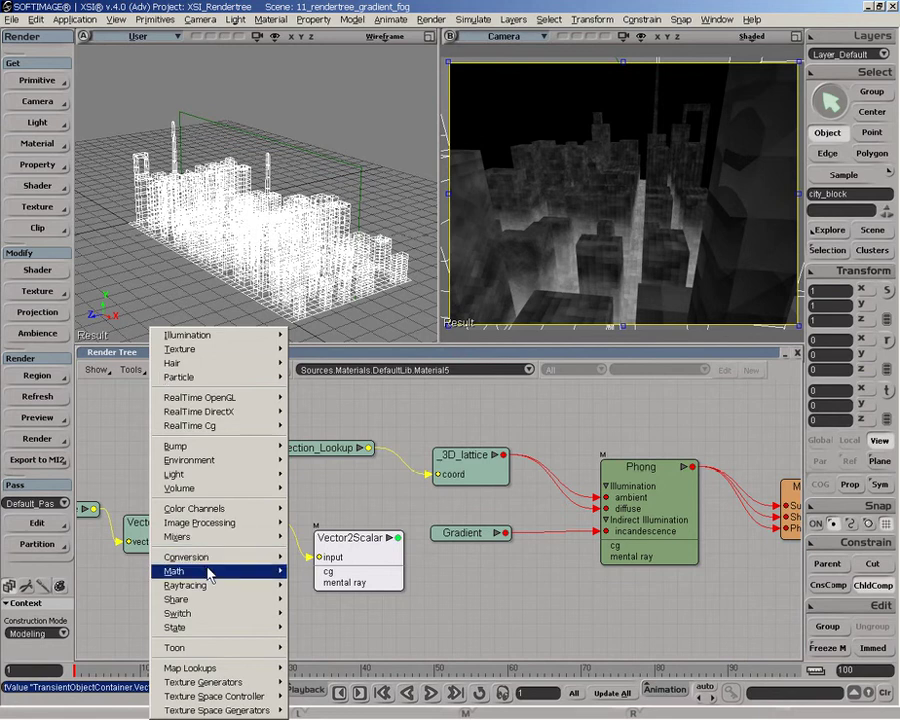
mouse_move(211, 571)
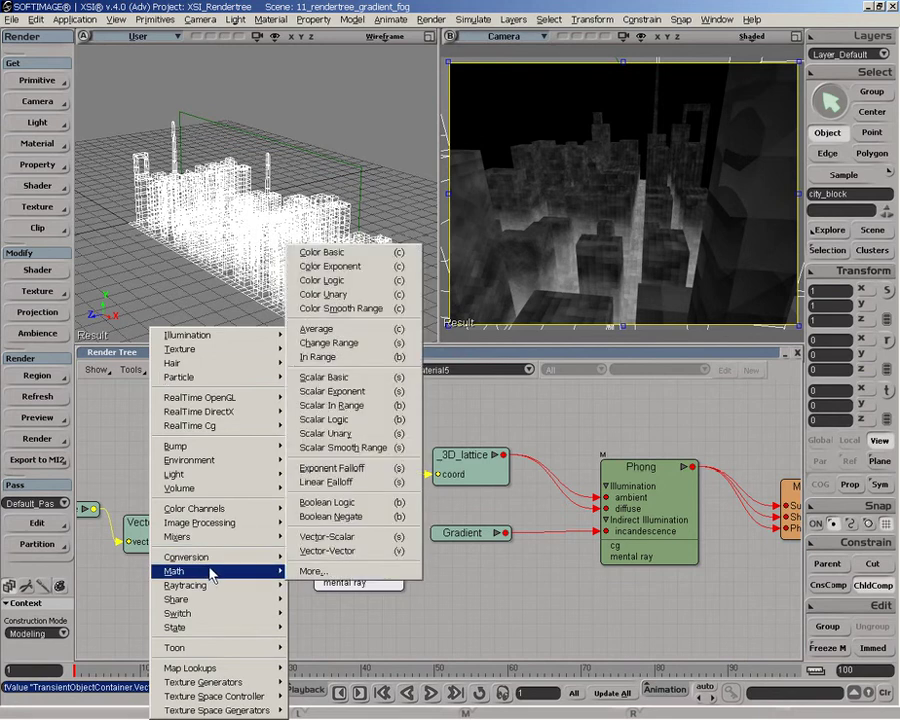
click(340, 432)
drag(407, 402, 470, 580)
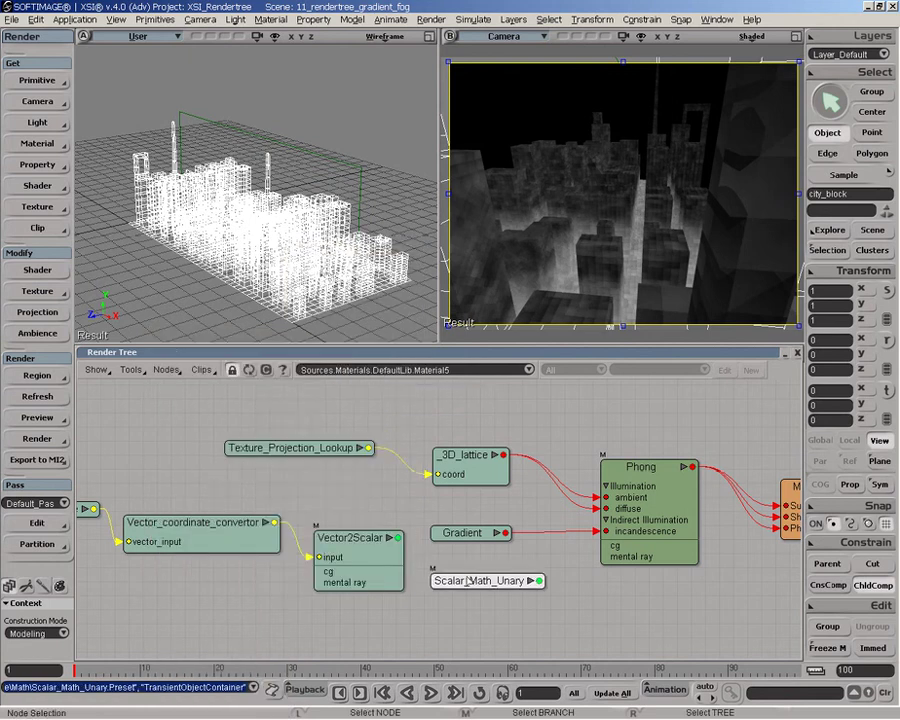
drag(398, 538, 453, 578)
click(465, 577)
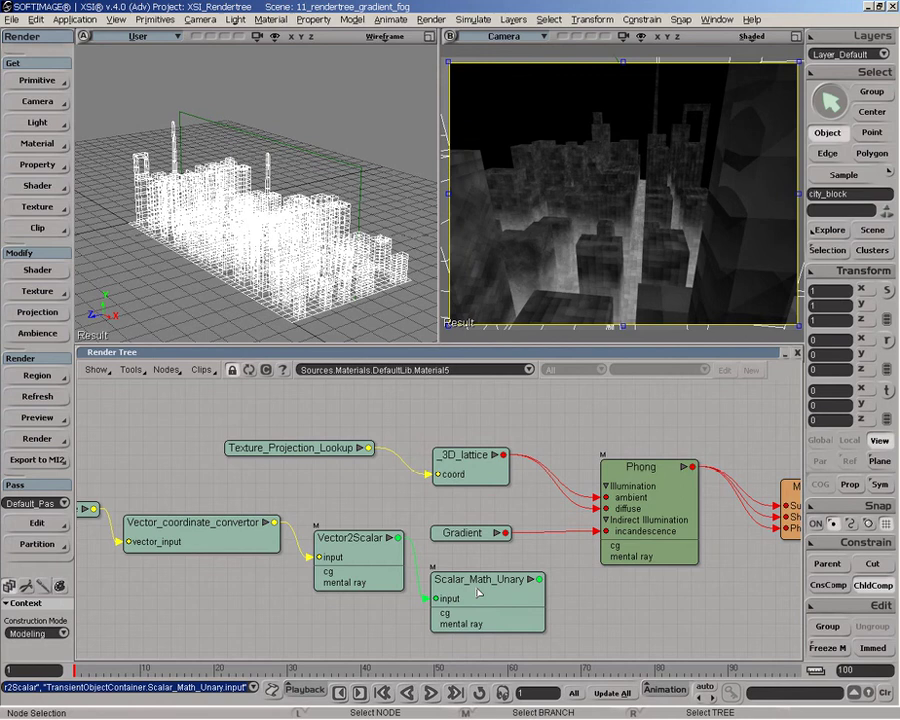
Set the Scalar_Math_Unary node's Operation to Absolute Value
double_click(485, 572)
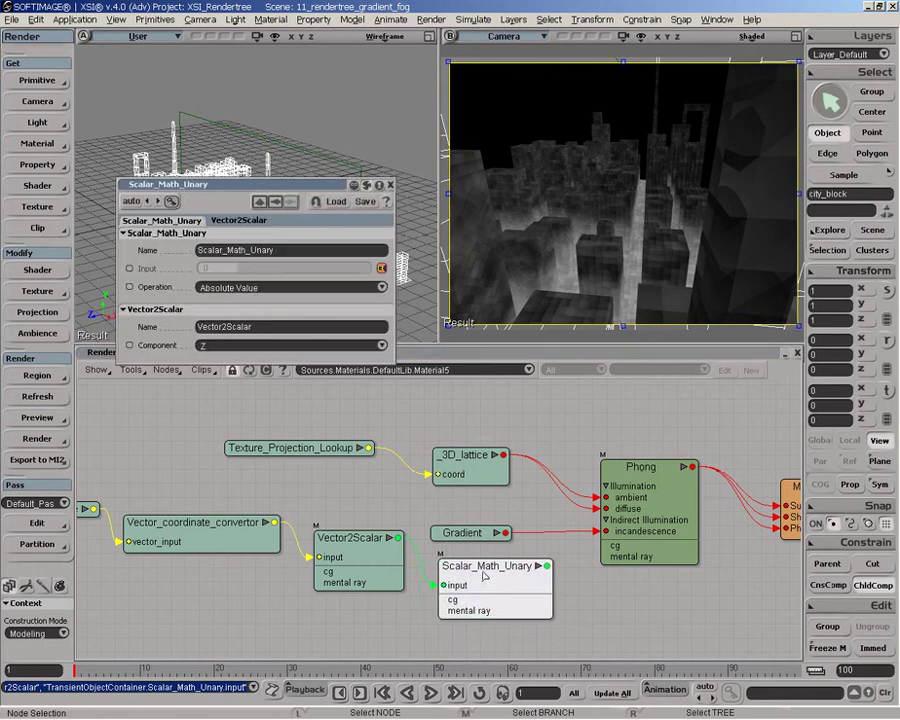
click(254, 289)
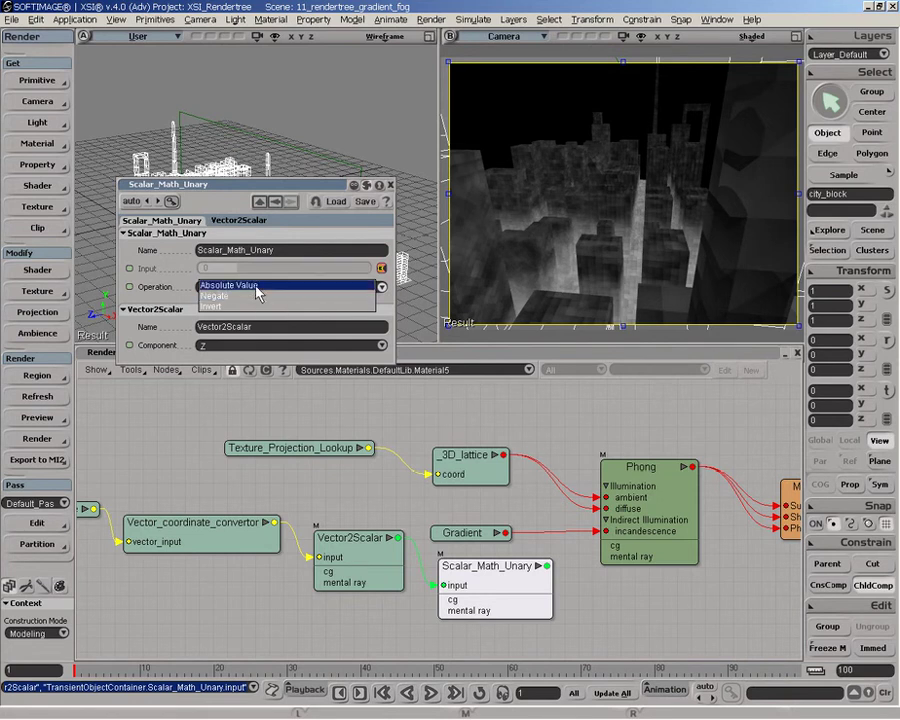
click(256, 287)
click(390, 185)
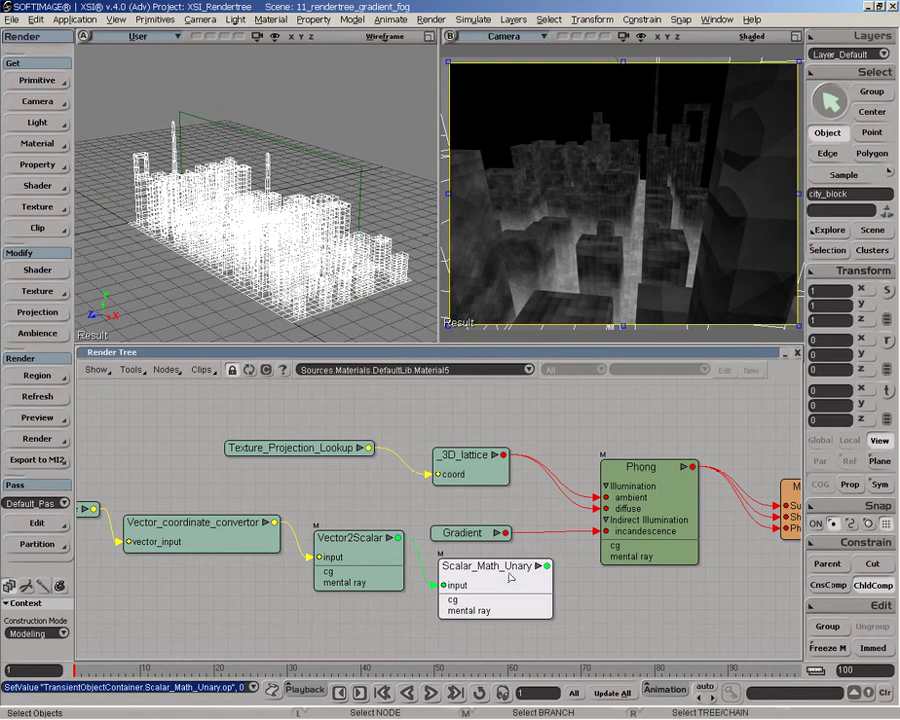
Add a second Gradient mixer node beside Scalar_Math_Unary and connect Scalar_Math_Unary to its input
middle_drag(519, 579, 289, 521)
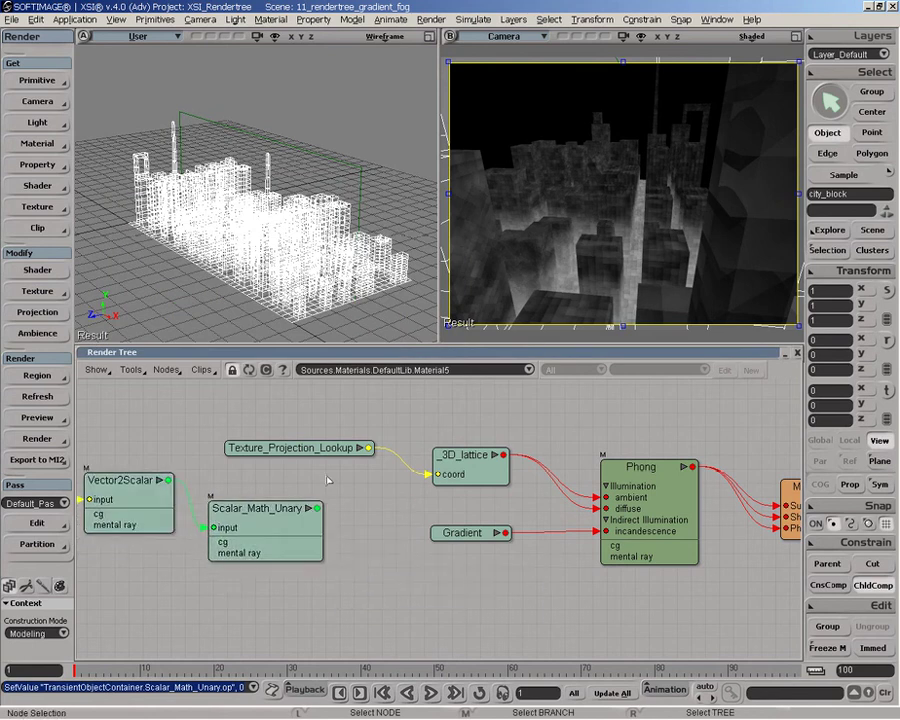
click(166, 369)
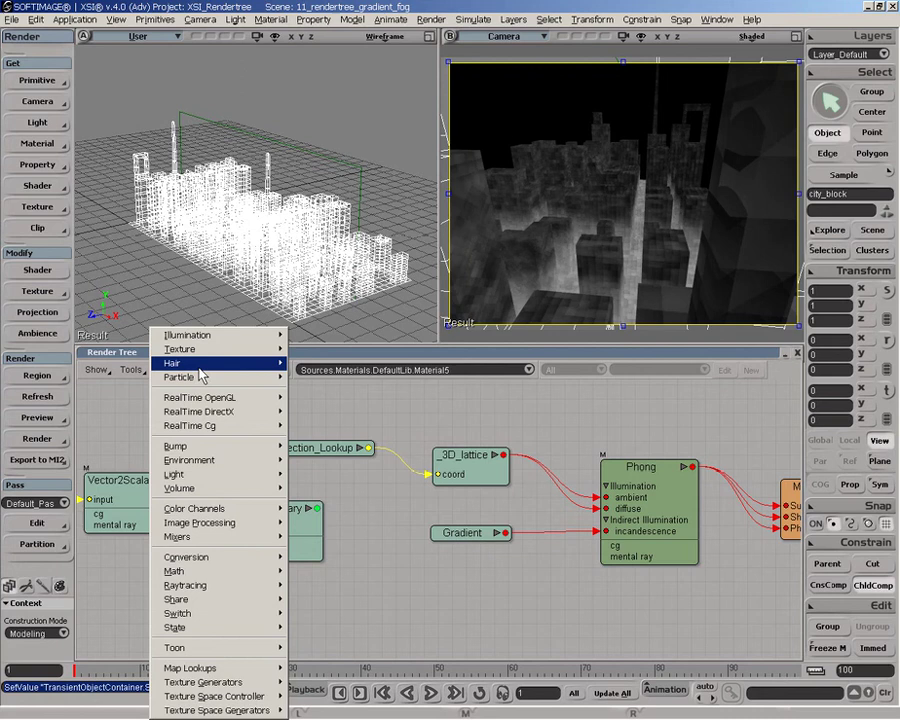
click(317, 565)
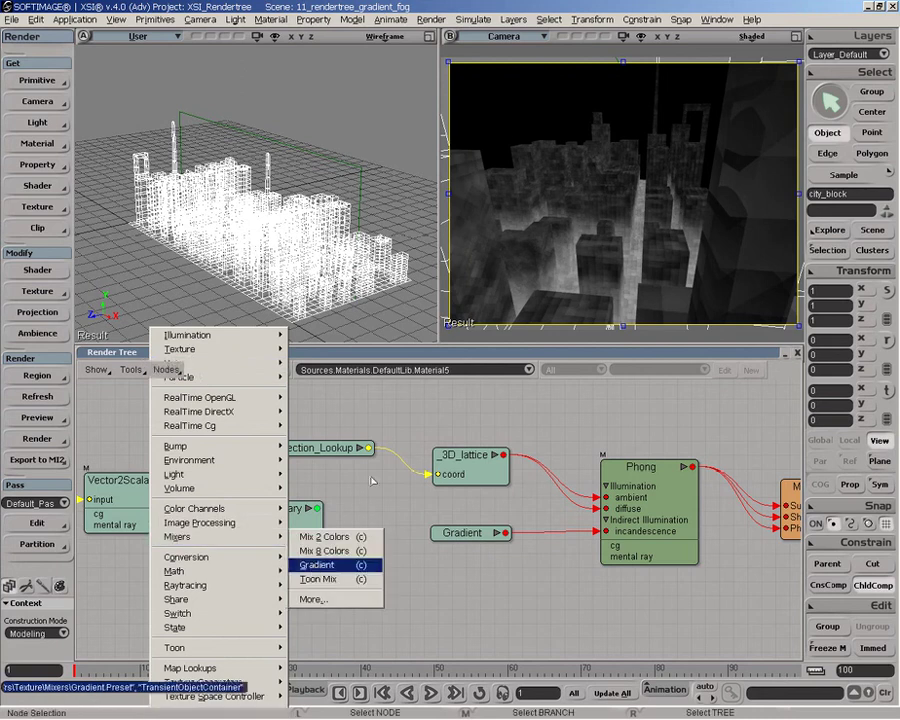
drag(400, 395, 400, 566)
click(296, 520)
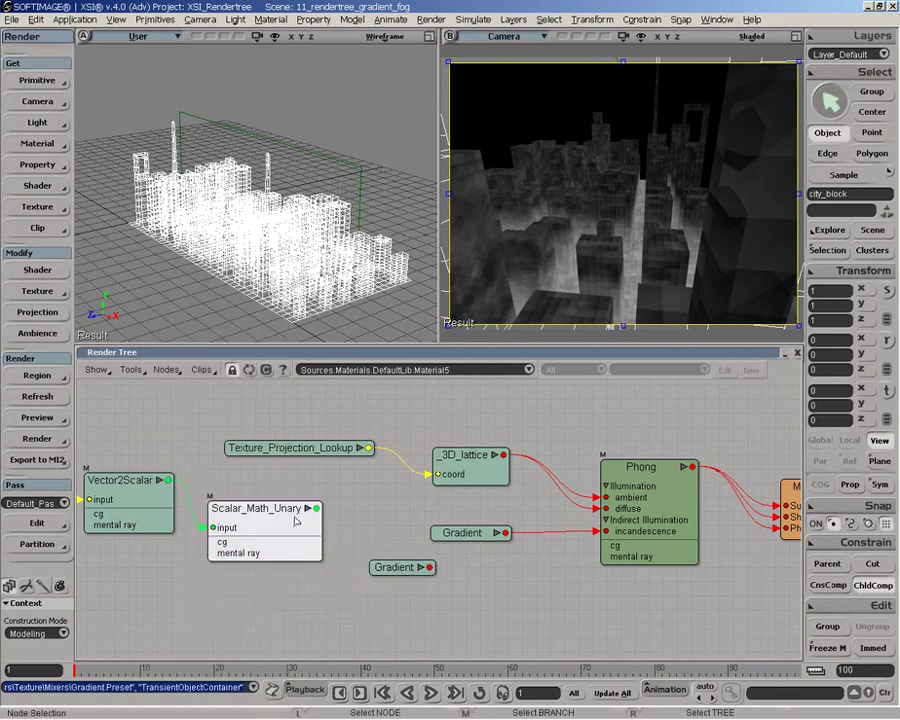
drag(309, 511, 390, 567)
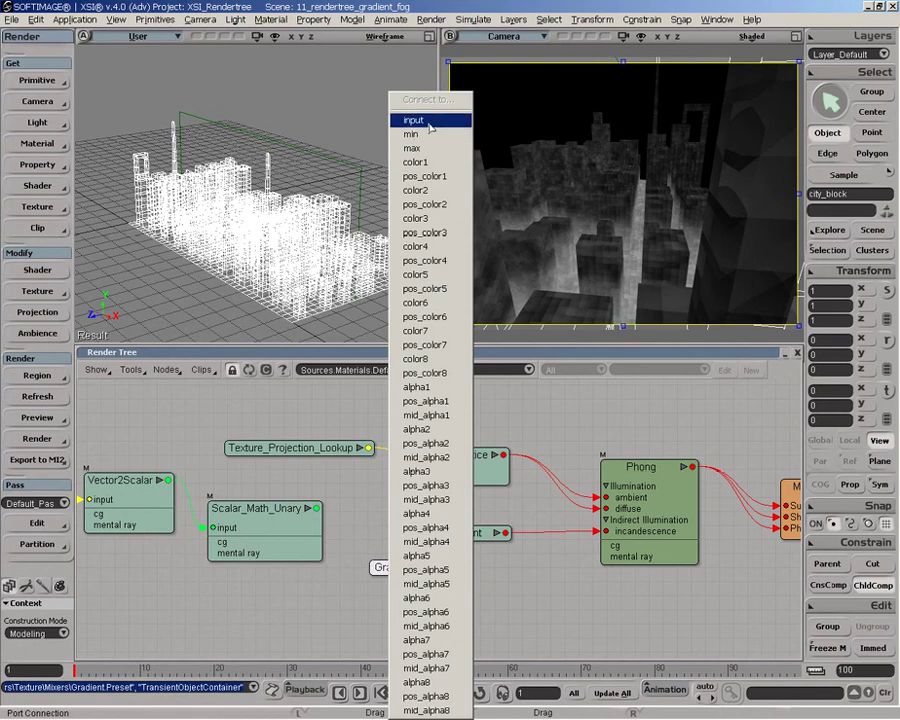
click(429, 122)
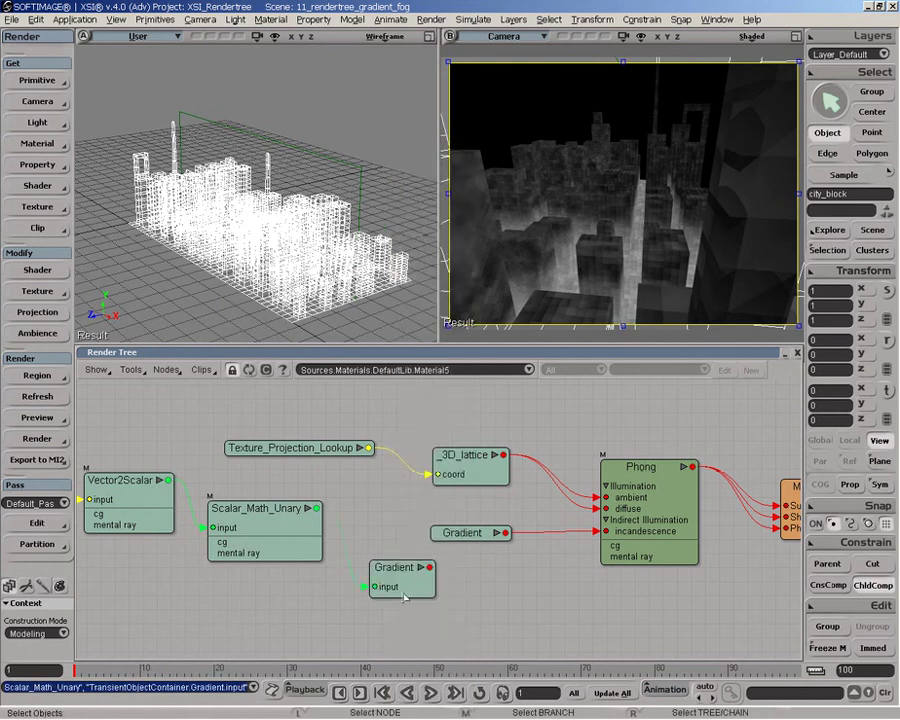
drag(404, 597, 391, 531)
Set the new Gradient's active range Maximum to 100 and connect it to the Phong's incandescence in place of the old Gradient
double_click(391, 520)
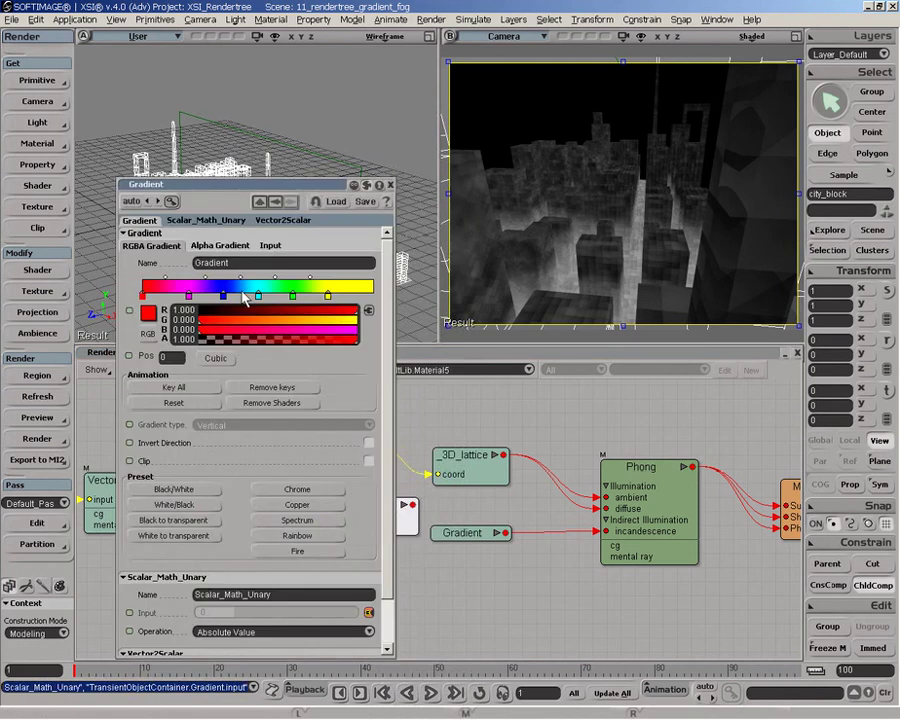
click(269, 247)
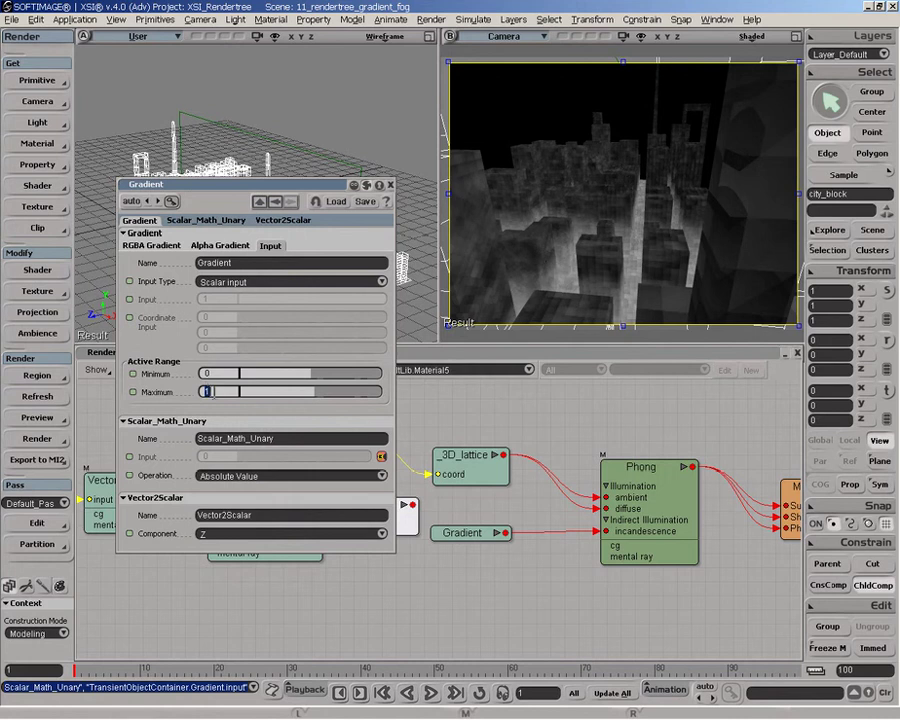
text(100)
key(Return)
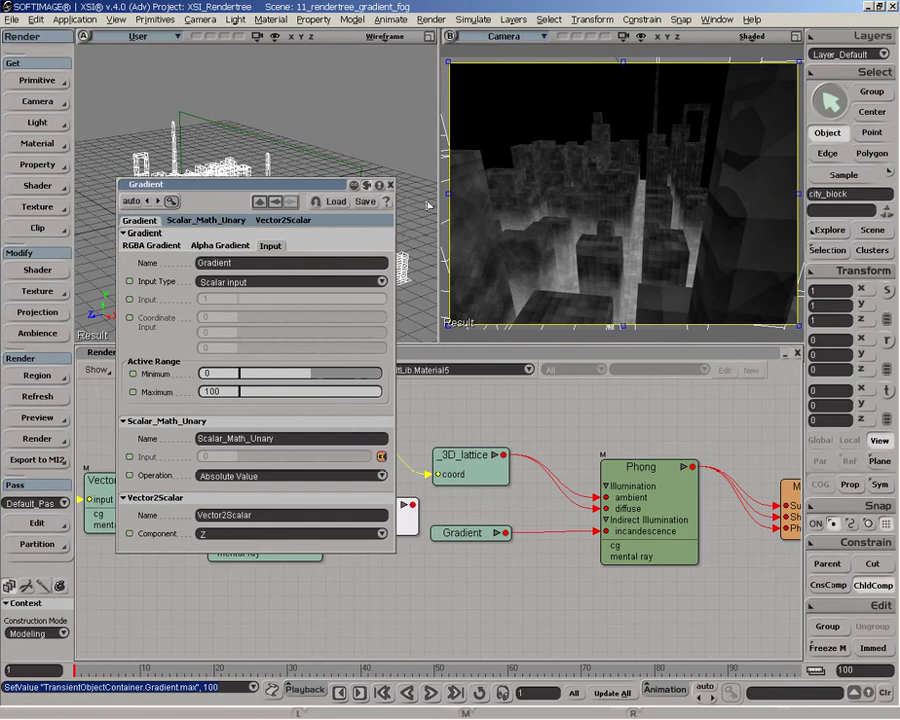
click(390, 185)
drag(412, 505, 636, 522)
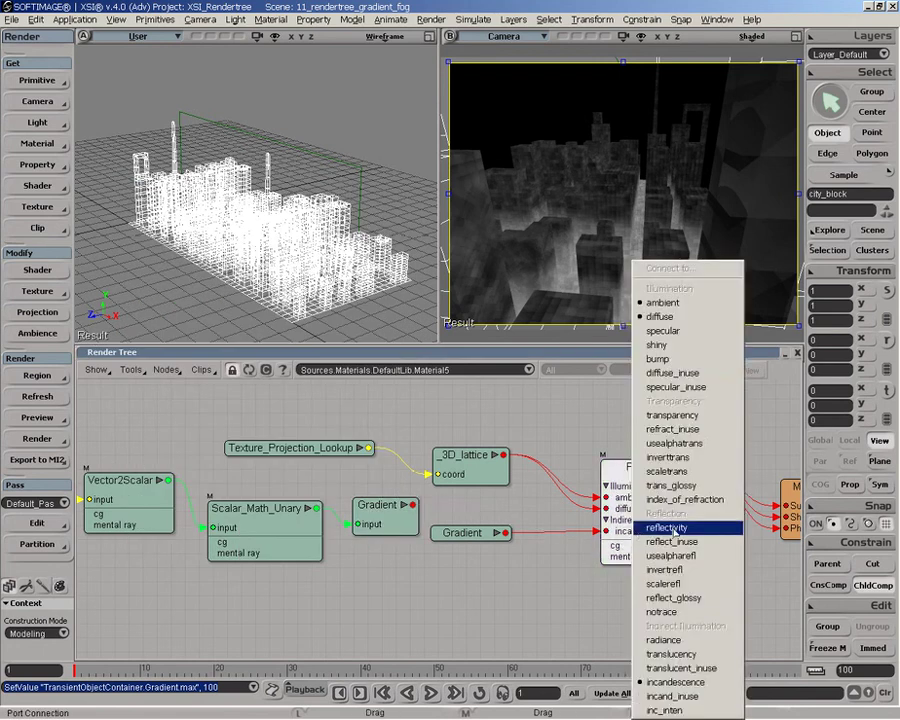
click(680, 682)
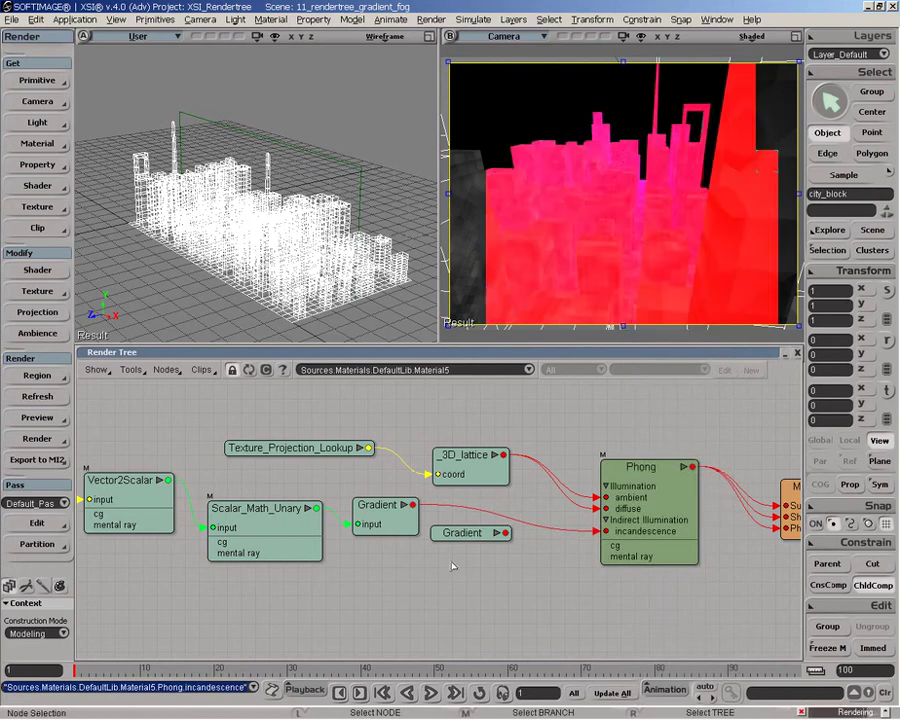
Set the depth Gradient's active range Maximum to 25
double_click(386, 510)
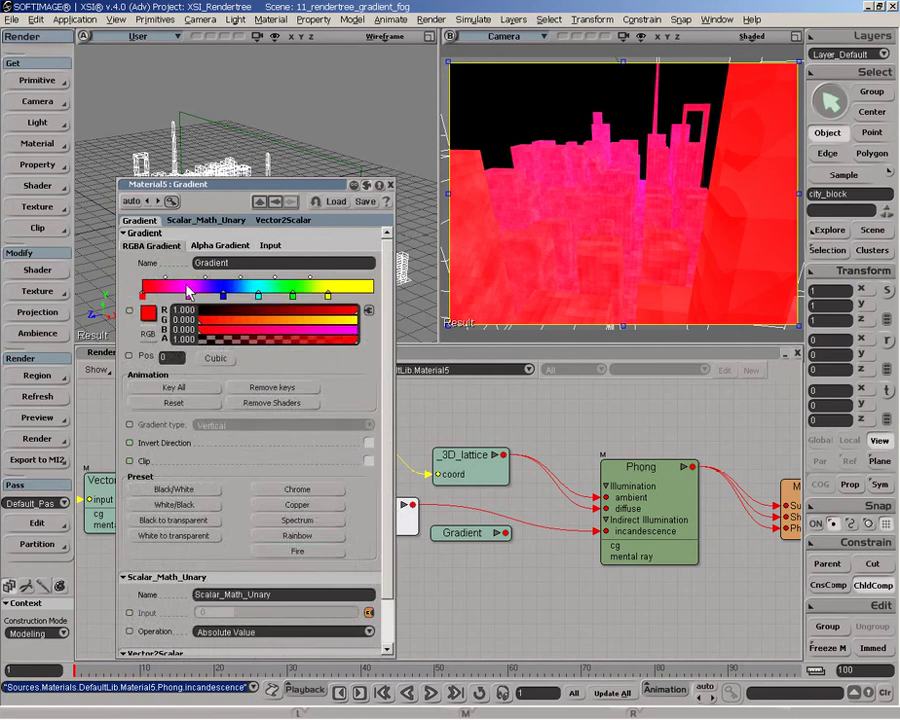
click(191, 294)
click(270, 245)
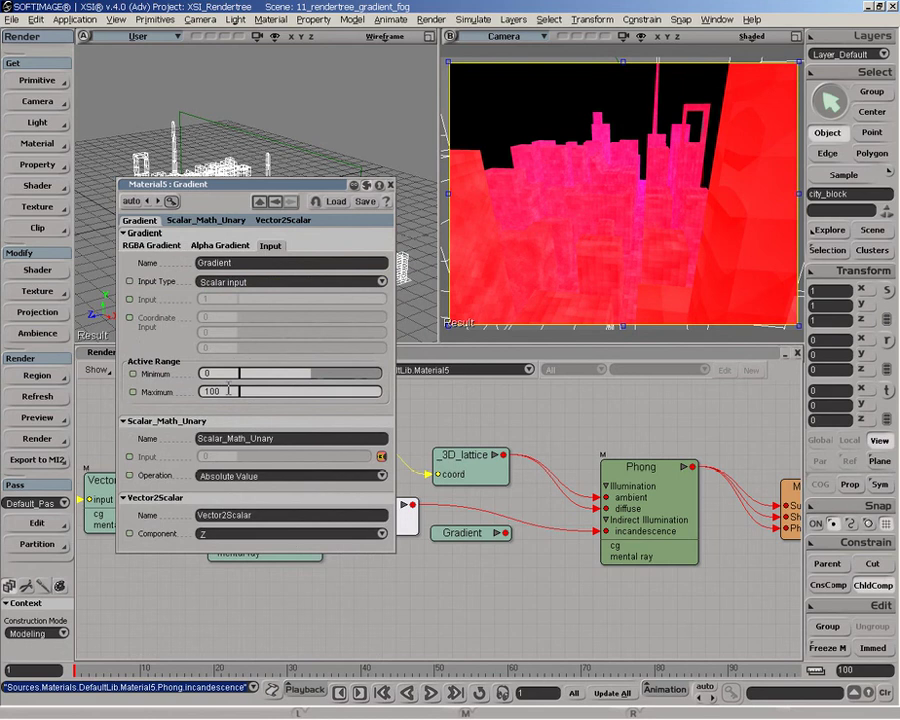
text(25)
key(Return)
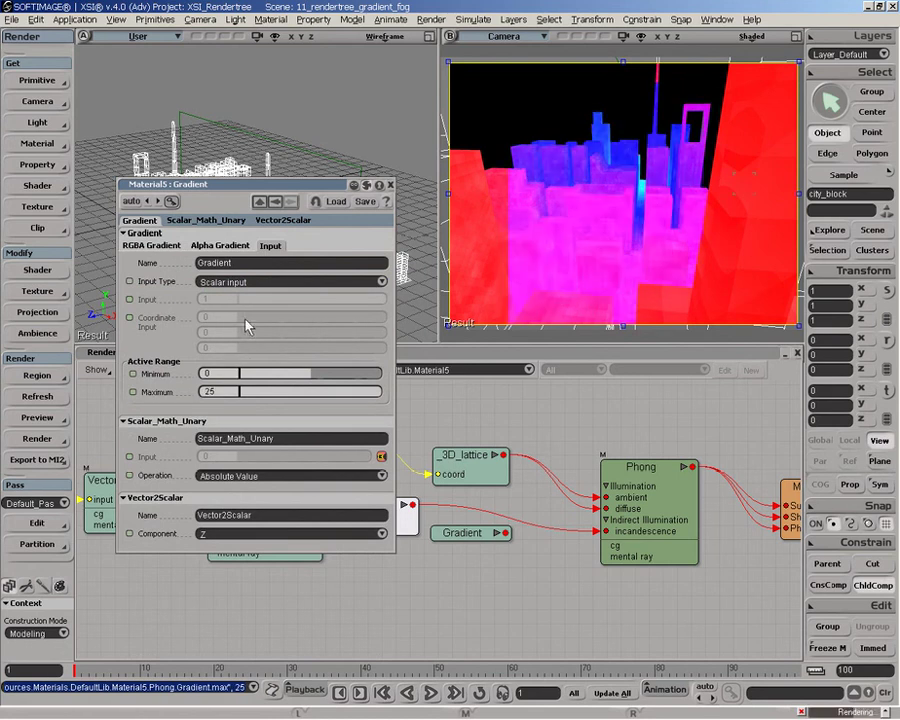
Set the depth Gradient's active range Maximum to 12
click(151, 245)
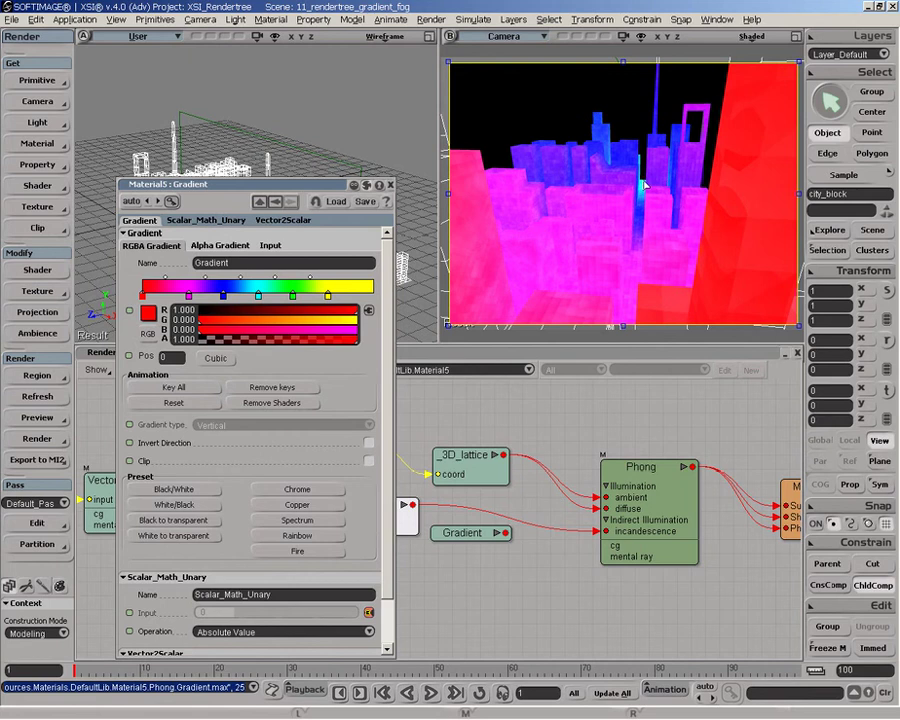
click(270, 245)
double_click(223, 392)
text(12)
key(Return)
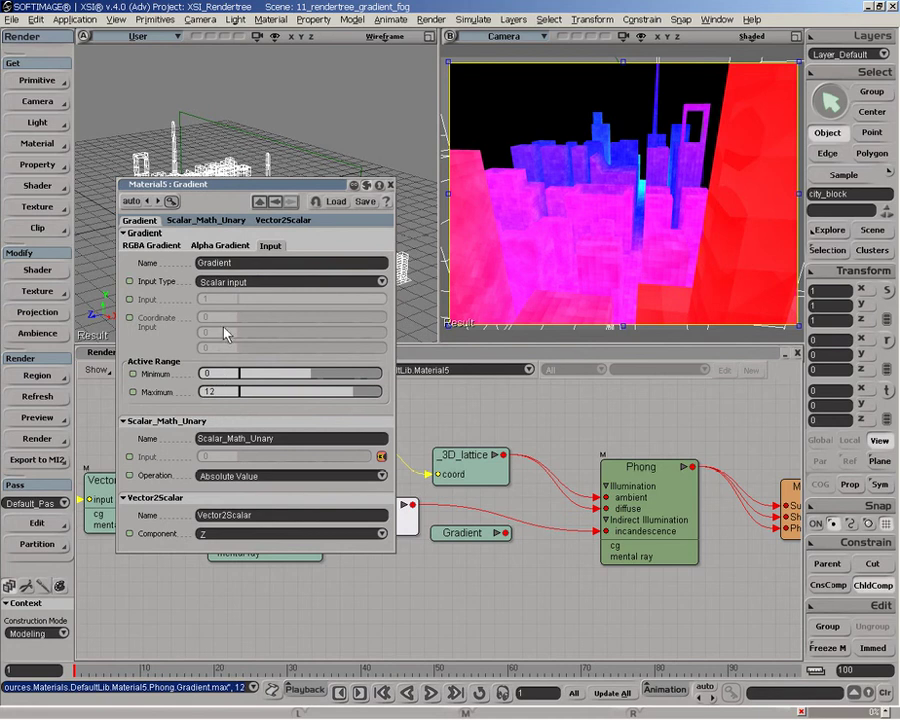
Apply the Black/White preset to the depth Gradient and darken its white end marker to RGB 0.662 with alpha 1
click(150, 245)
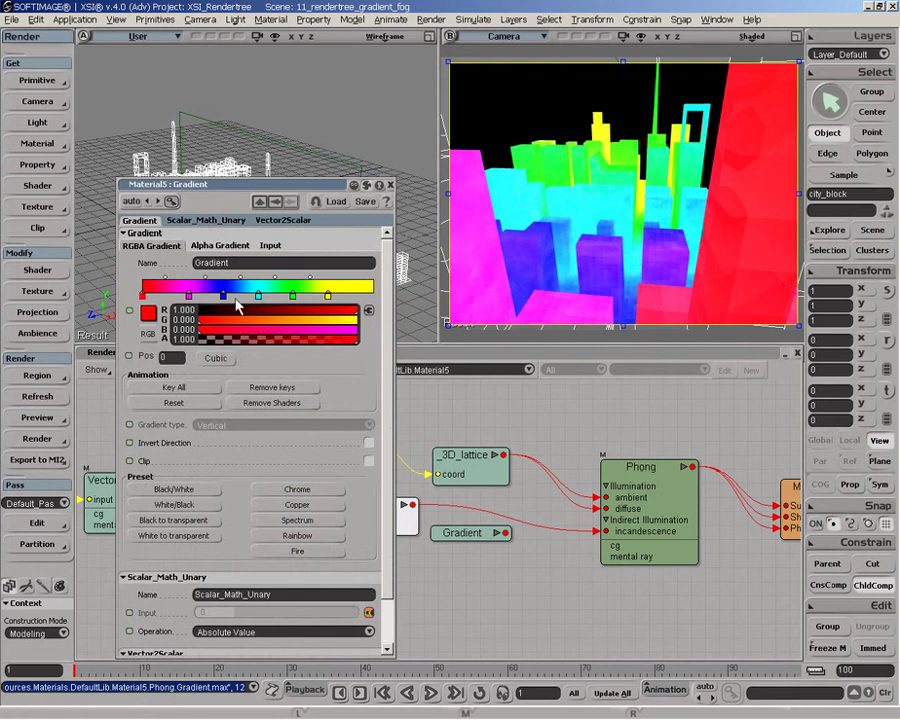
click(178, 490)
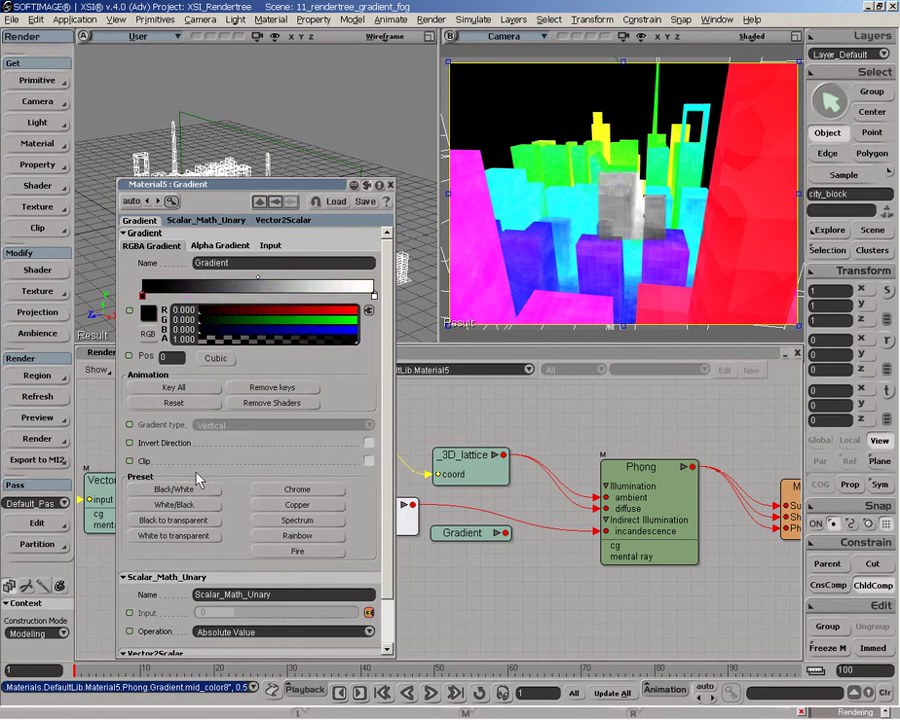
click(374, 296)
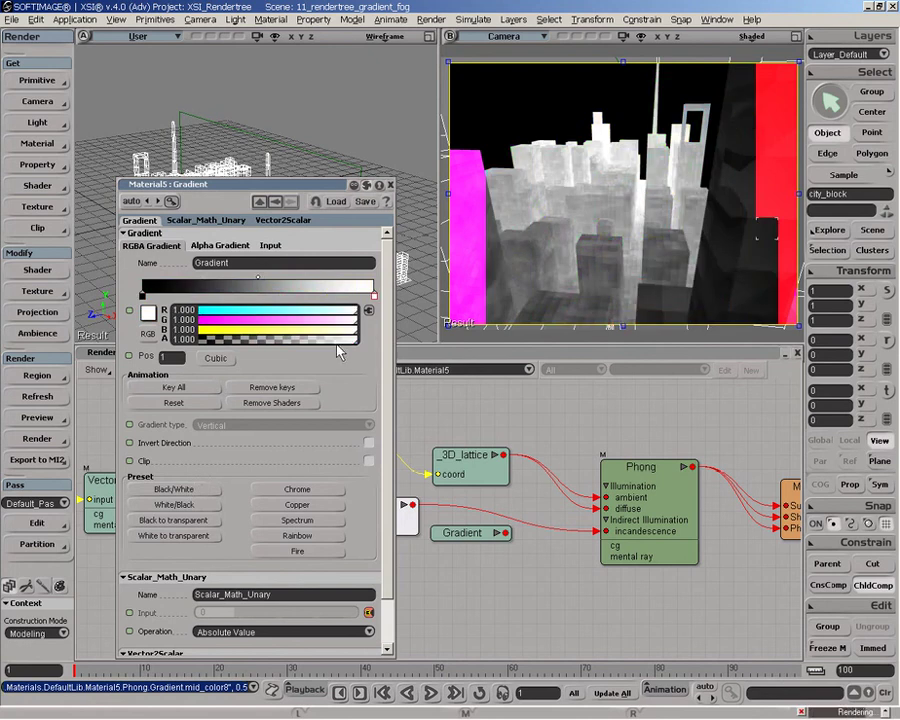
drag(339, 343, 310, 344)
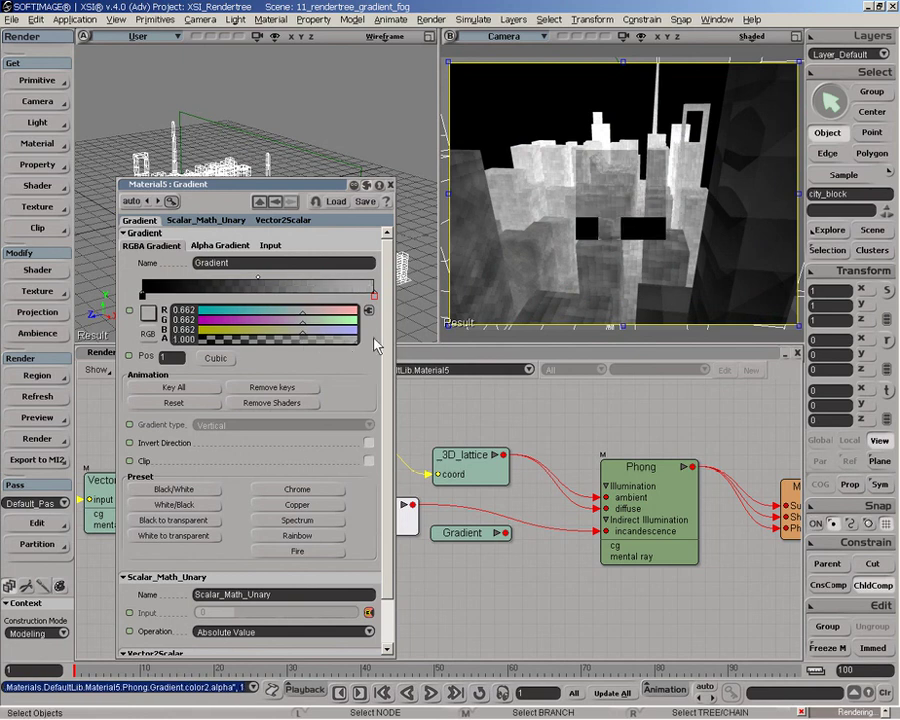
click(358, 340)
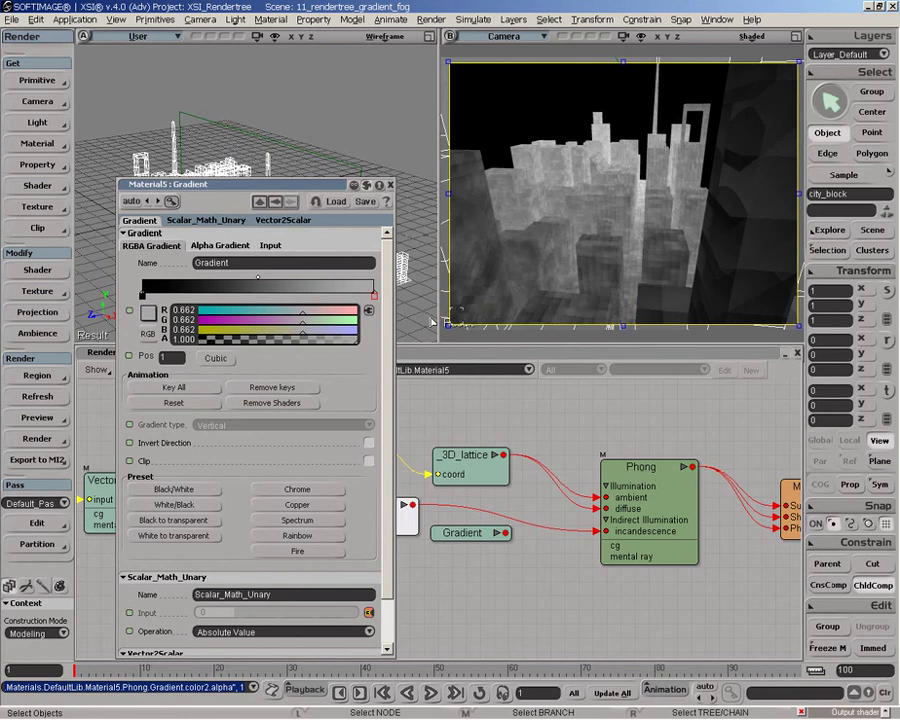
click(391, 185)
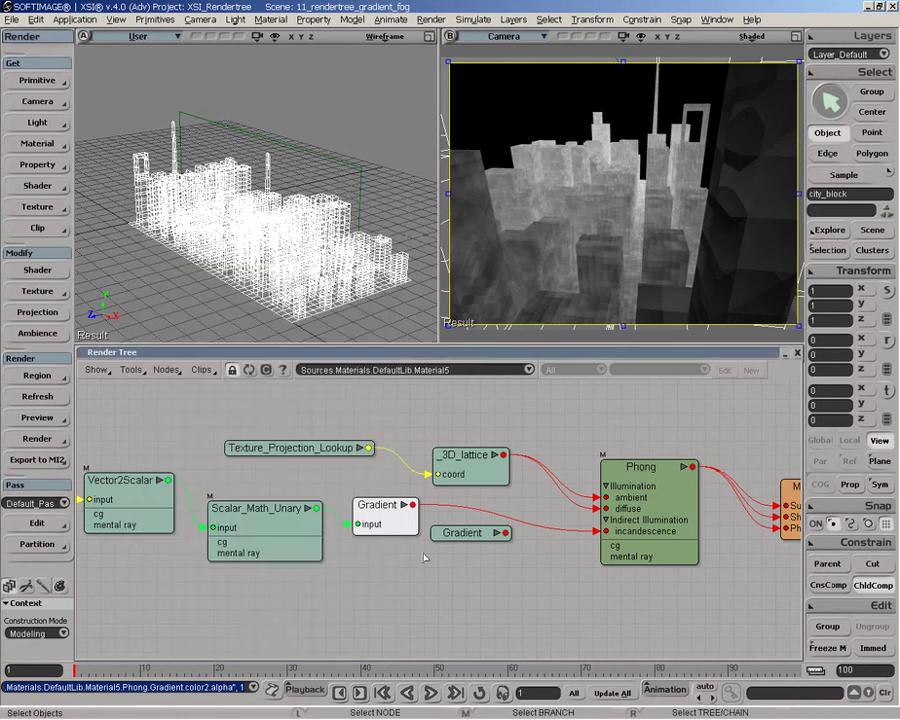
Stack the disconnected Gradient above the depth Gradient and place a Mix 2 Colors node between them and the Phong
drag(452, 538, 399, 534)
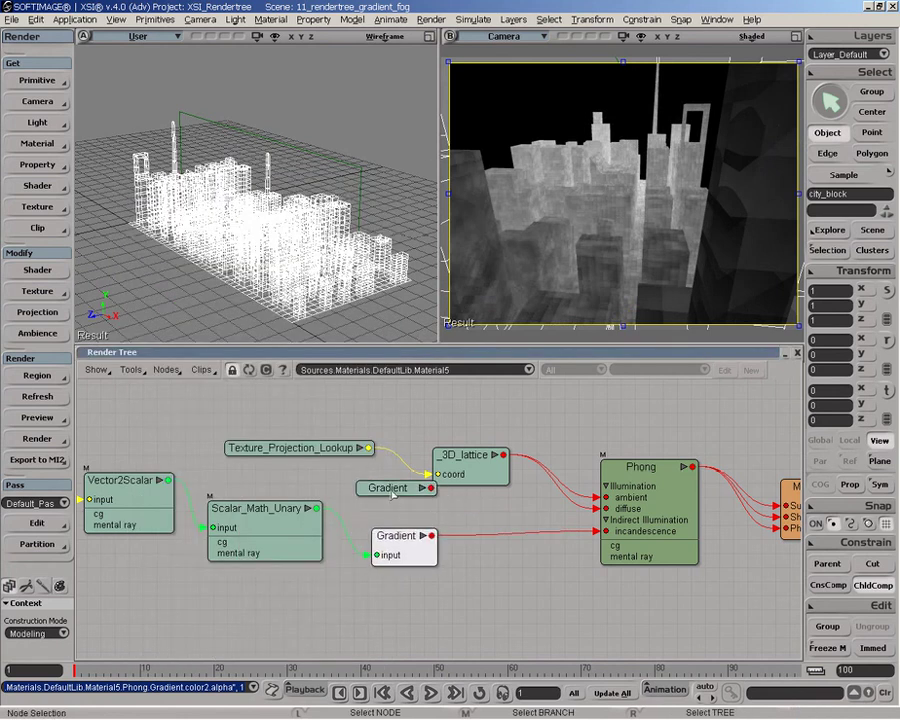
drag(395, 487, 400, 504)
click(165, 371)
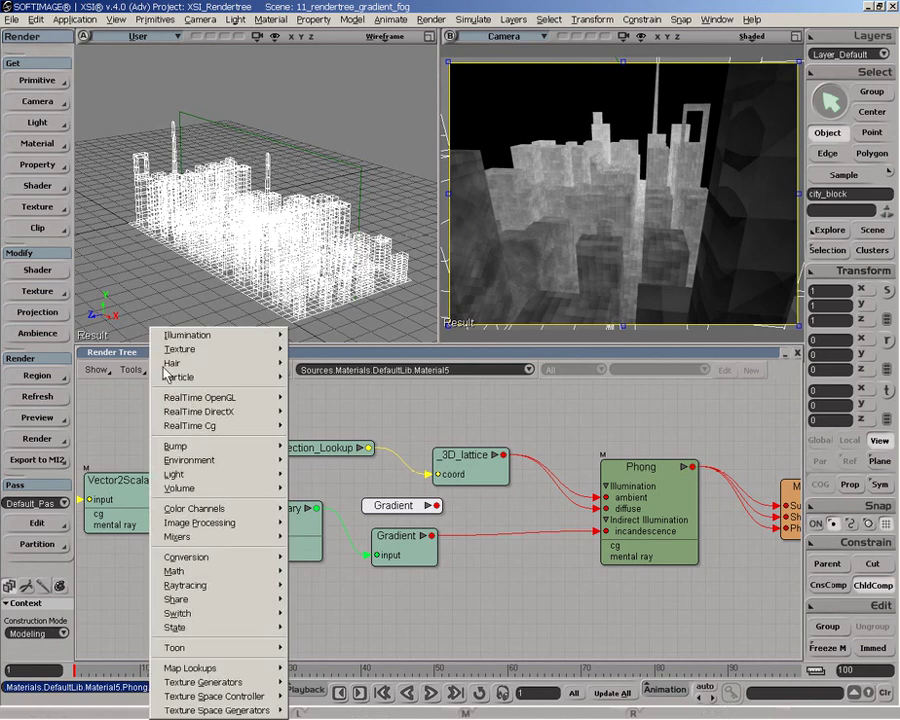
mouse_move(201, 538)
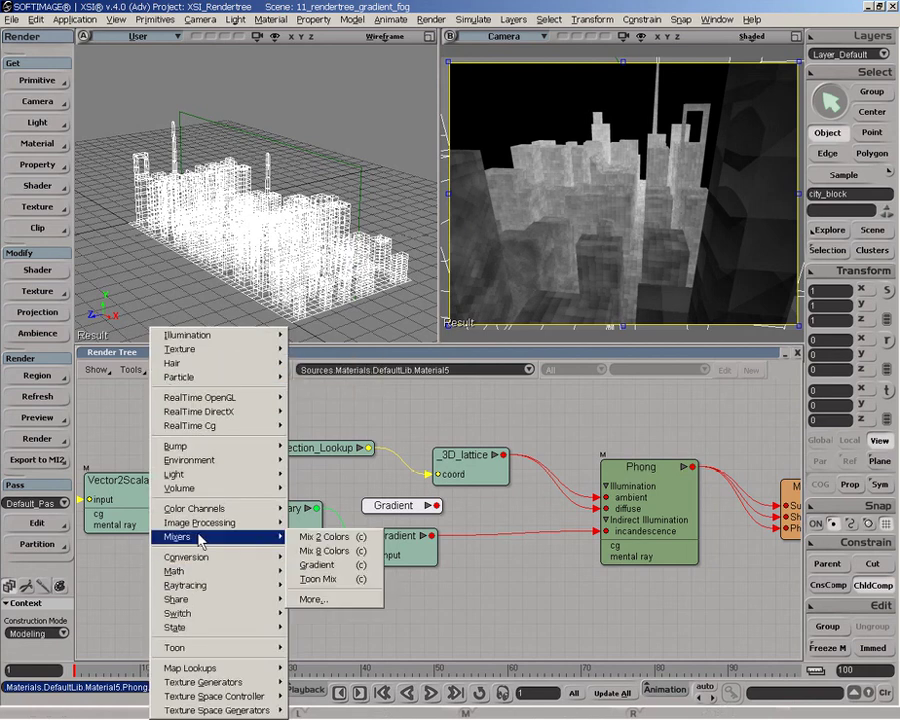
click(315, 537)
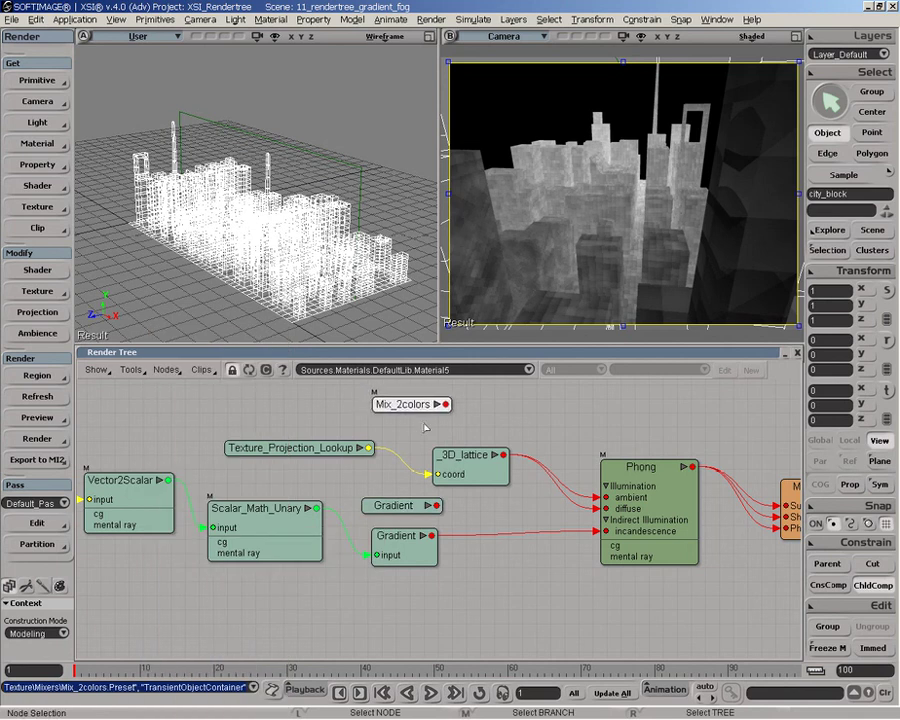
drag(415, 404, 505, 503)
Connect the upper Gradient to the Mix_2colors base_color and the depth Gradient to its color1
drag(435, 505, 500, 503)
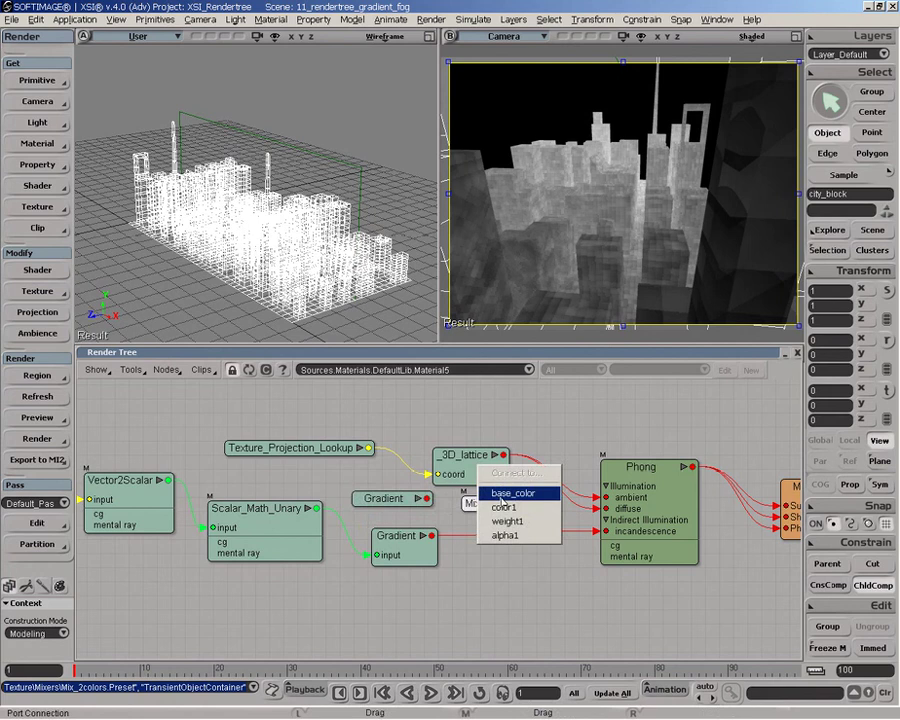
click(501, 494)
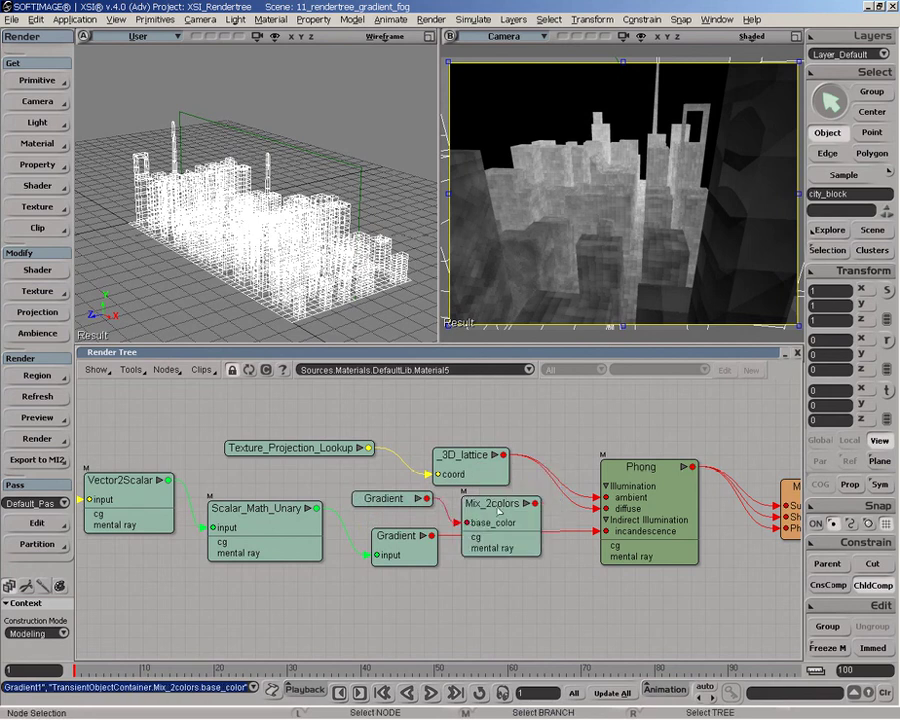
drag(434, 538, 503, 527)
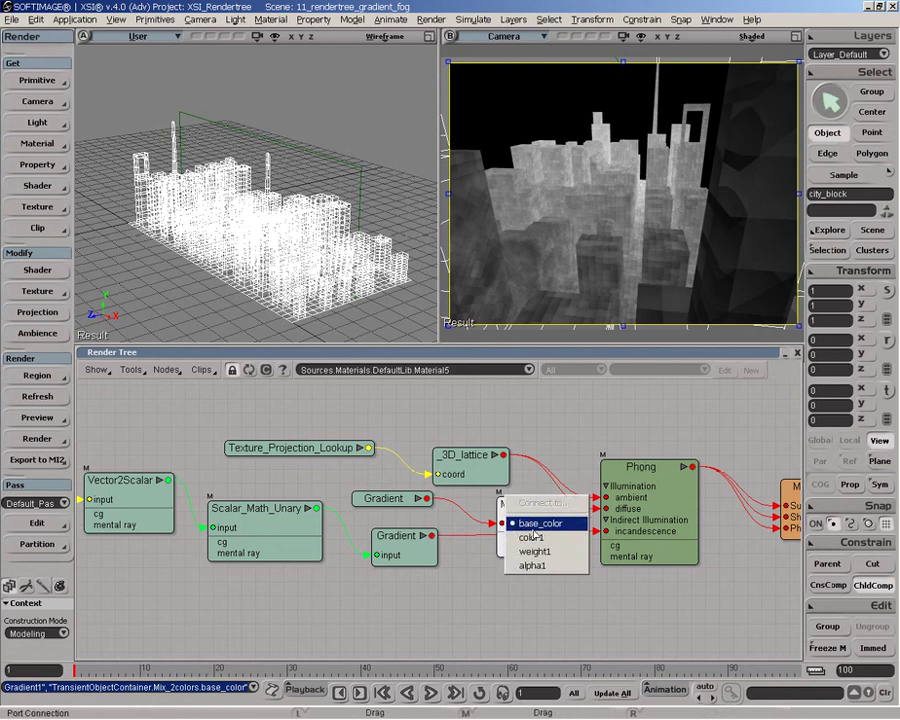
click(523, 540)
Set the Mix_2colors node's Mode to Add
double_click(521, 549)
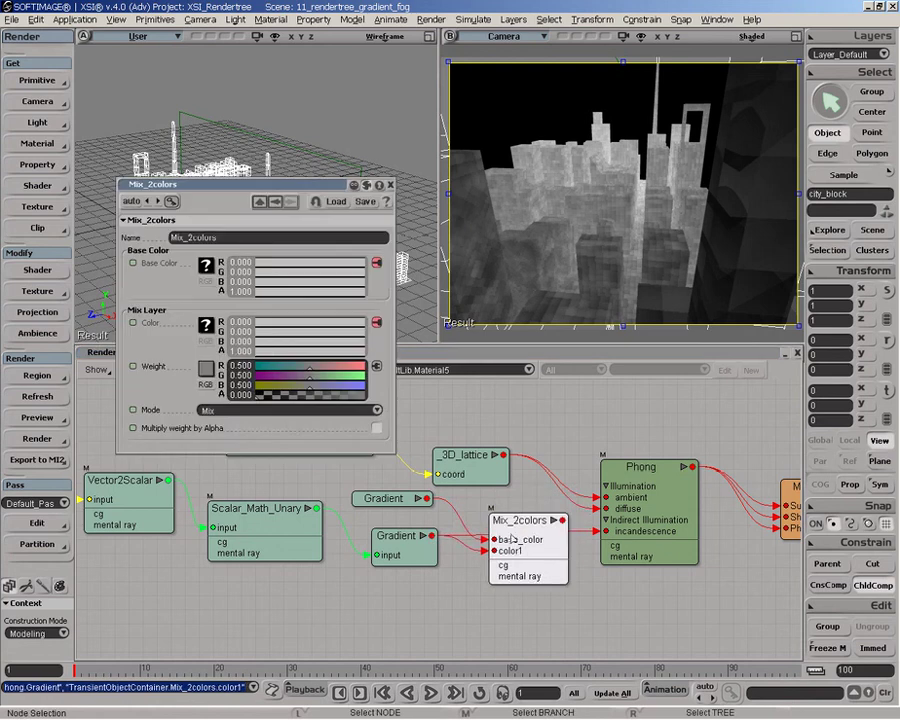
click(268, 410)
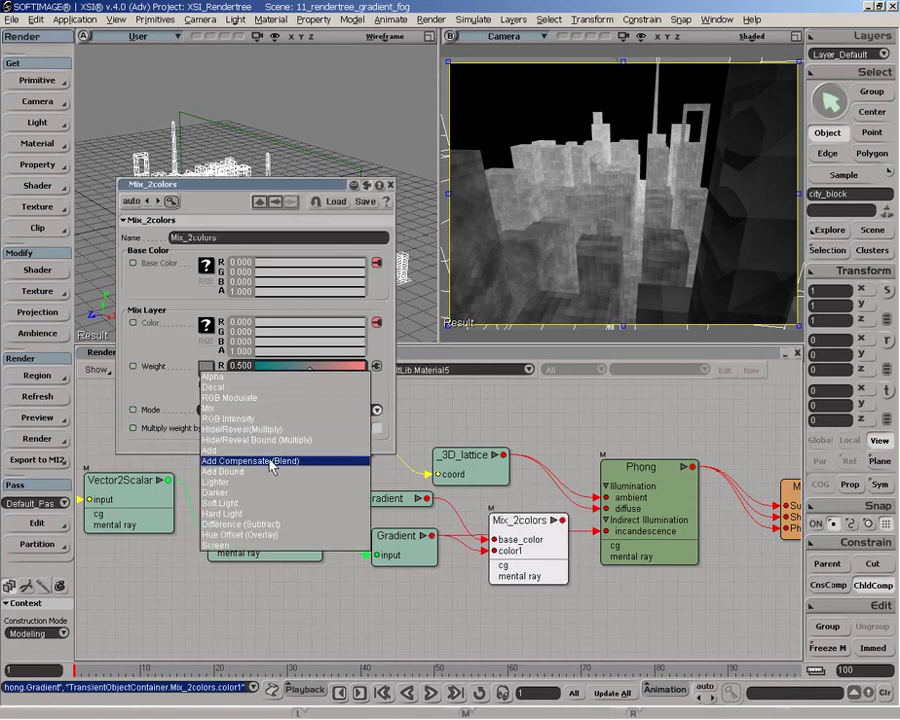
click(265, 450)
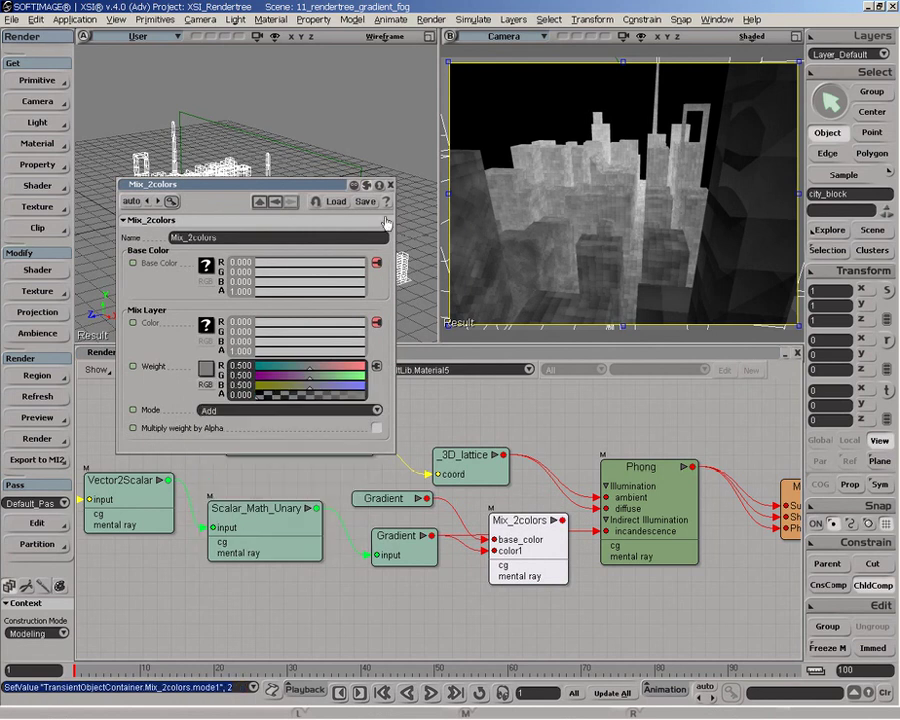
Set the Mix_2colors node's Weight to 1.000 on RGBA and connect its output to the Phong's incandescence
drag(352, 396, 366, 394)
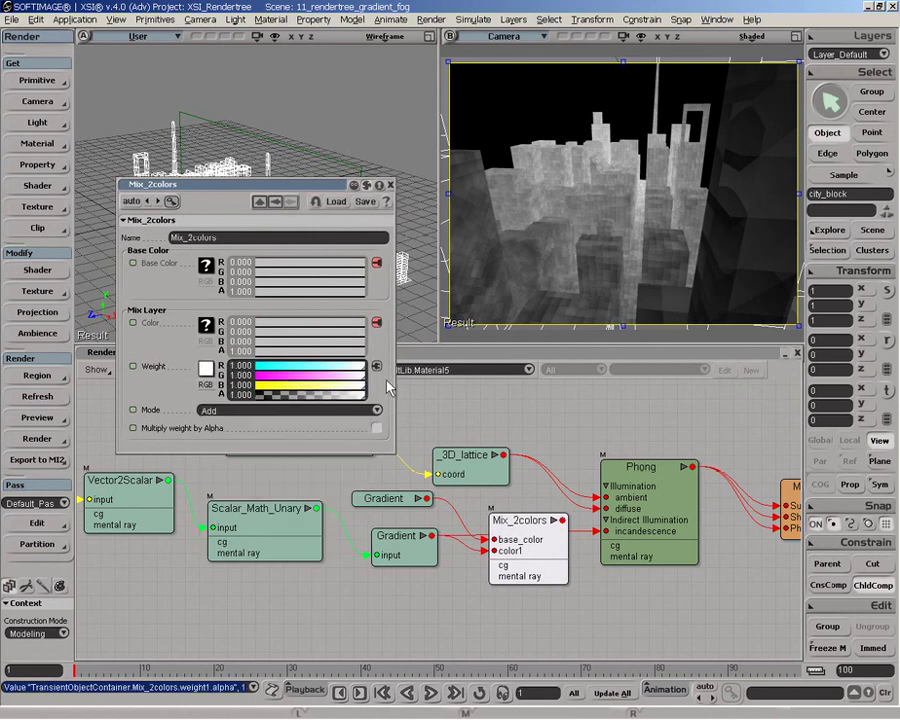
click(390, 185)
drag(567, 521, 630, 540)
click(665, 684)
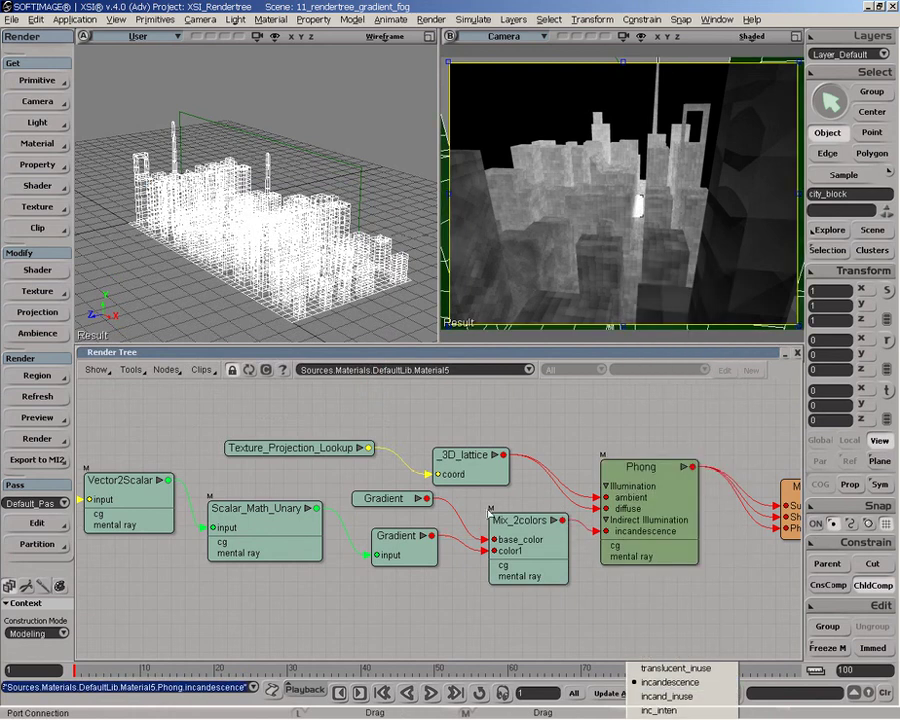
Nudge the Mix_2colors and upper Gradient nodes into line and set the blue of that Gradient's start marker to 0.572
click(530, 557)
click(392, 498)
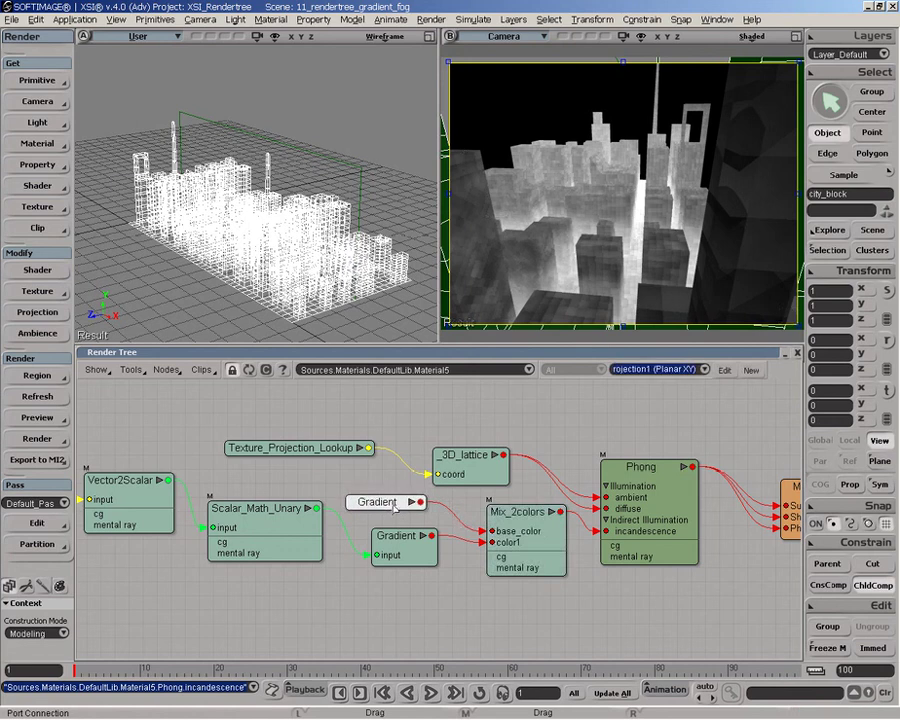
double_click(410, 500)
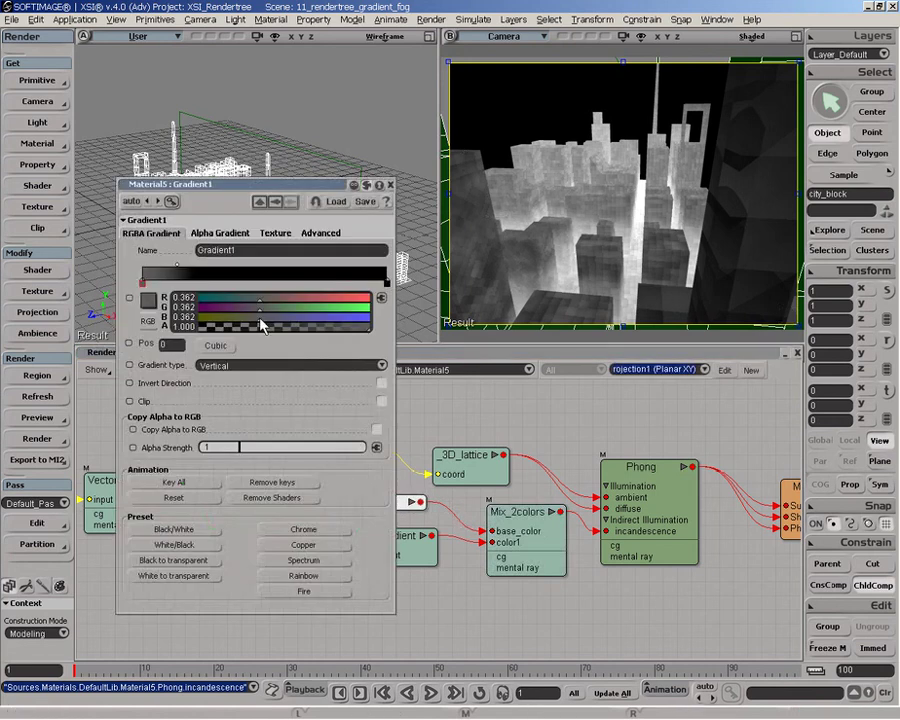
drag(266, 323, 297, 325)
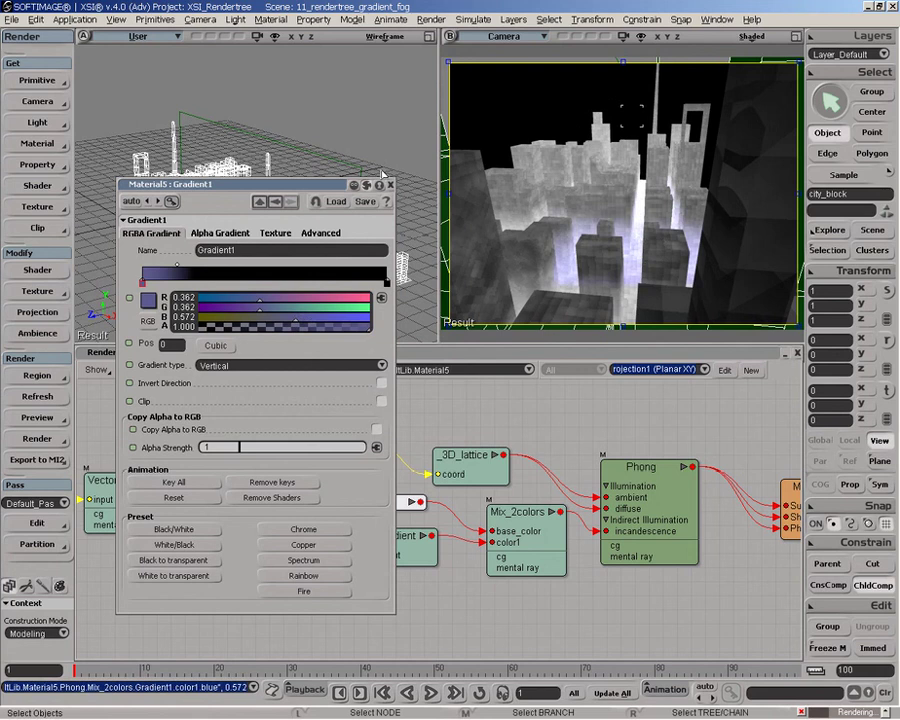
click(390, 185)
Tint the light end marker of the depth Gradient green by setting its G value to 0.800
double_click(408, 540)
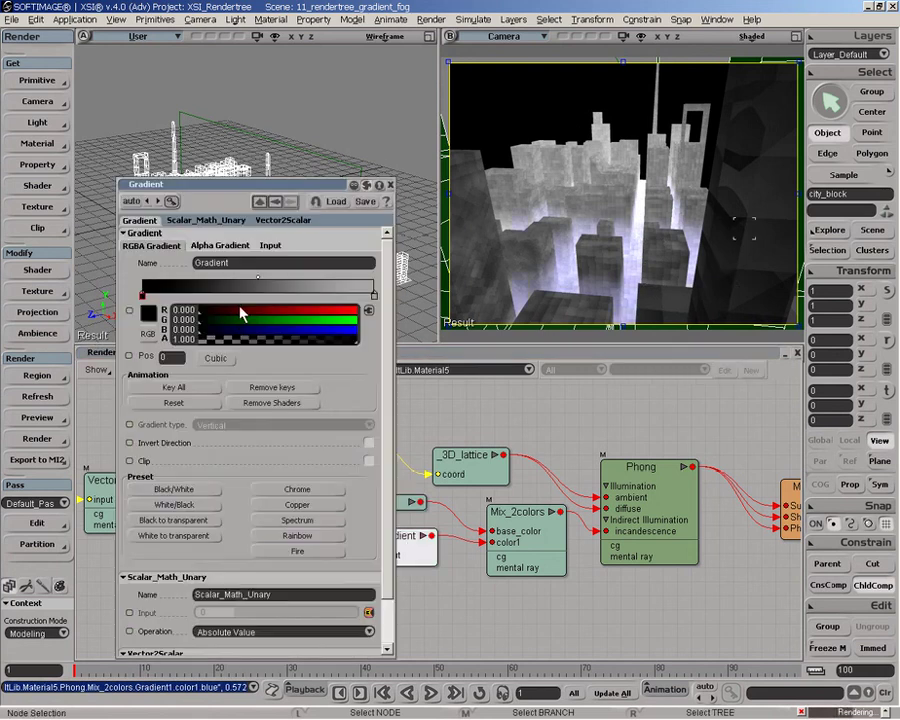
click(373, 296)
drag(307, 321, 325, 326)
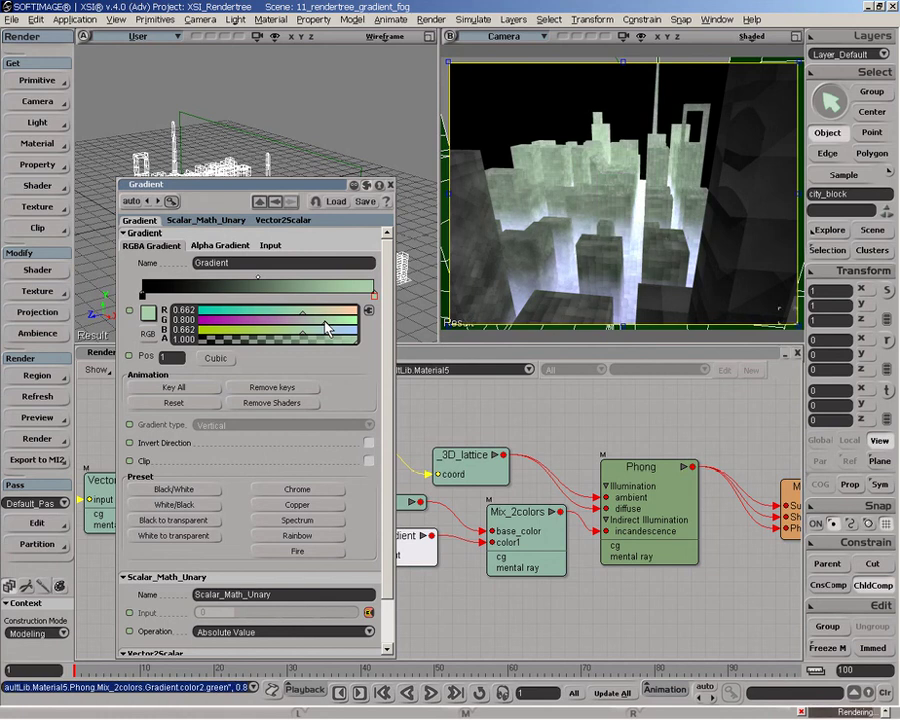
click(390, 184)
Examine the complete render tree, from the vector state node through to the material node
key(z)
drag(398, 410, 466, 396)
right_click(484, 438)
mouse_move(484, 438)
right_down()
mouse_move(458, 428)
mouse_move(494, 426)
mouse_move(471, 422)
right_up()
drag(471, 422, 466, 416)
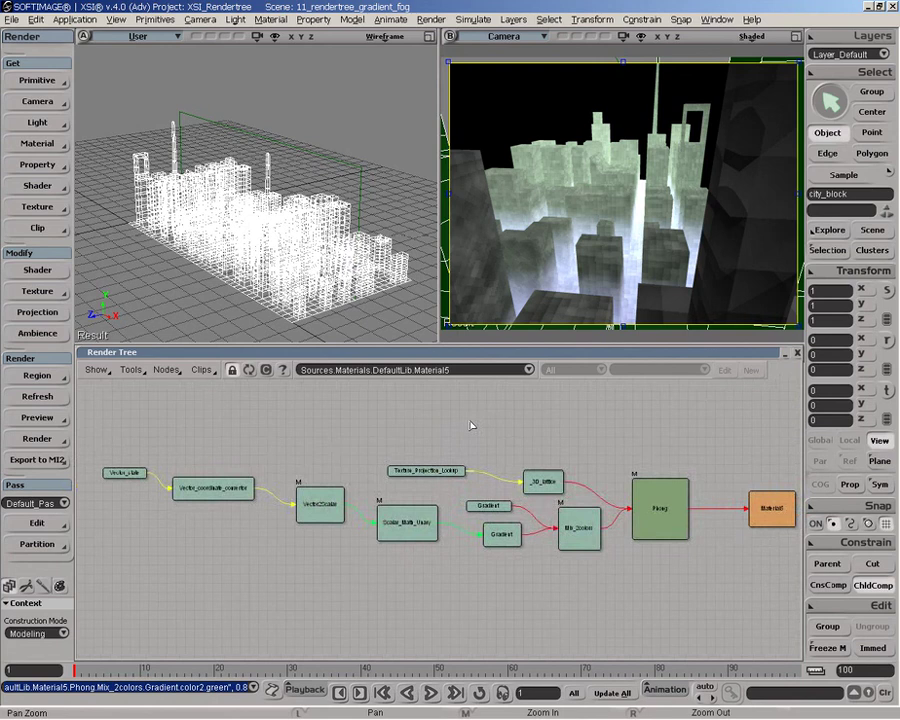